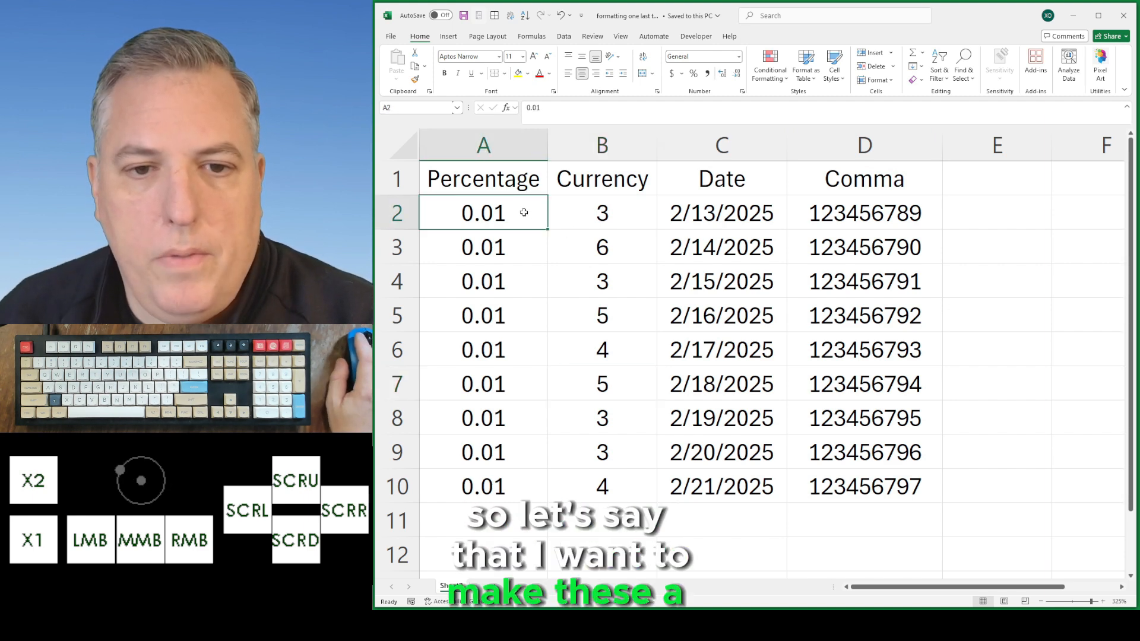
Format the values in A2:A10 as percentages
{"action": "left_click_drag", "start_coordinate": [524, 213], "coordinate": [522, 494]}
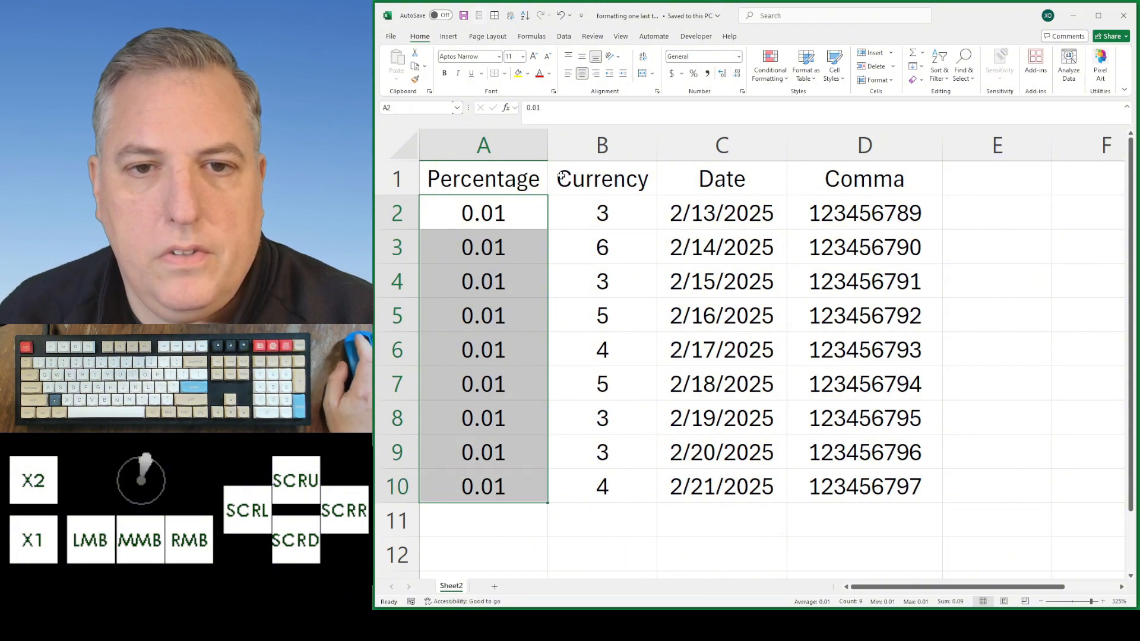
{"action": "left_click", "coordinate": [553, 115]}
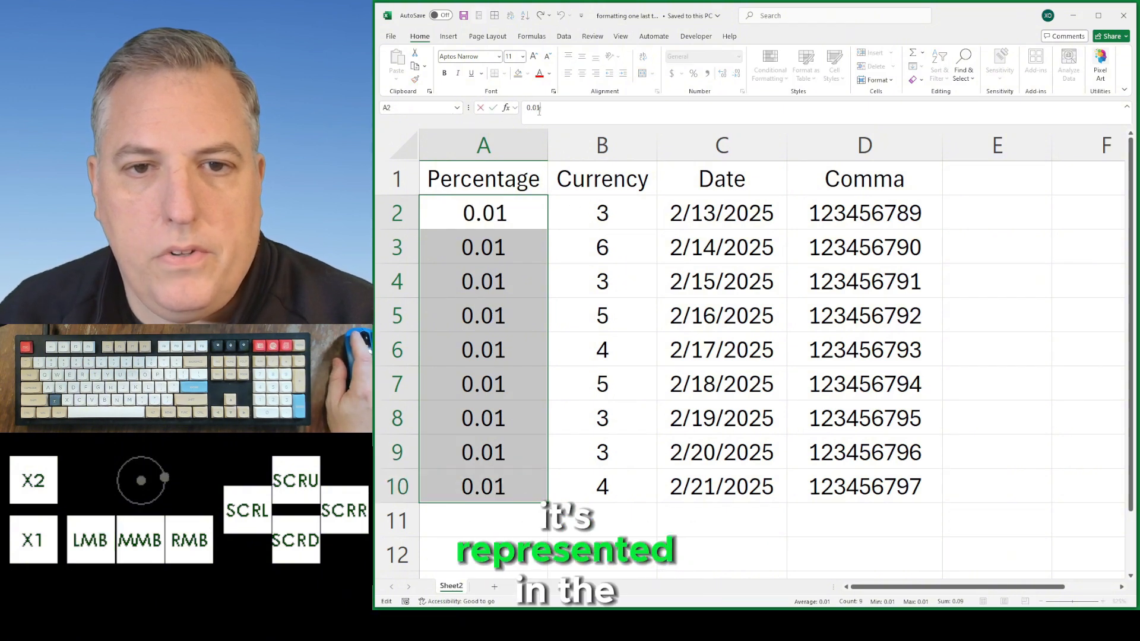
{"action": "left_click", "coordinate": [507, 260]}
{"action": "left_click_drag", "start_coordinate": [504, 214], "coordinate": [510, 486]}
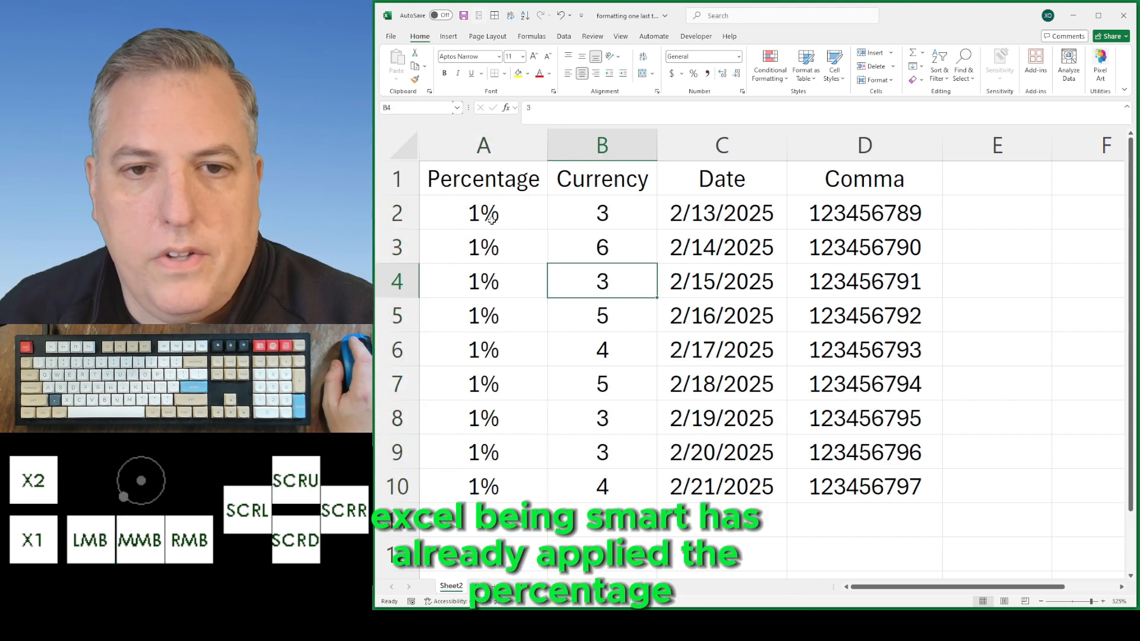
Switch A2:A10 to the General number format and back to the percent style
{"action": "left_click_drag", "start_coordinate": [492, 219], "coordinate": [519, 495]}
{"action": "left_click", "coordinate": [738, 57]}
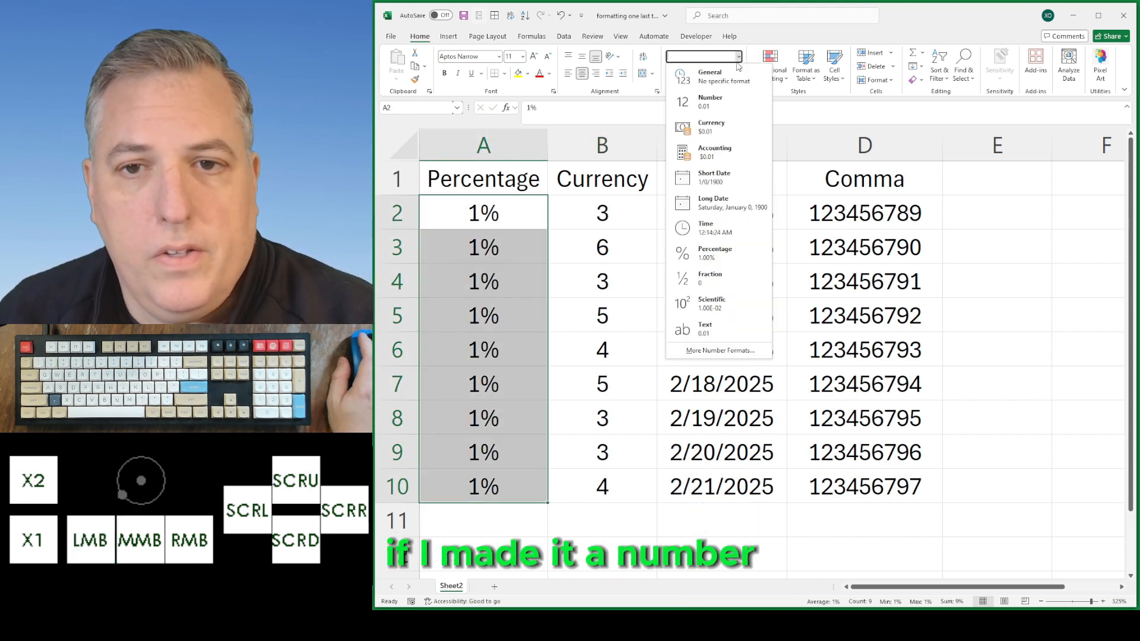
{"action": "left_click", "coordinate": [725, 79]}
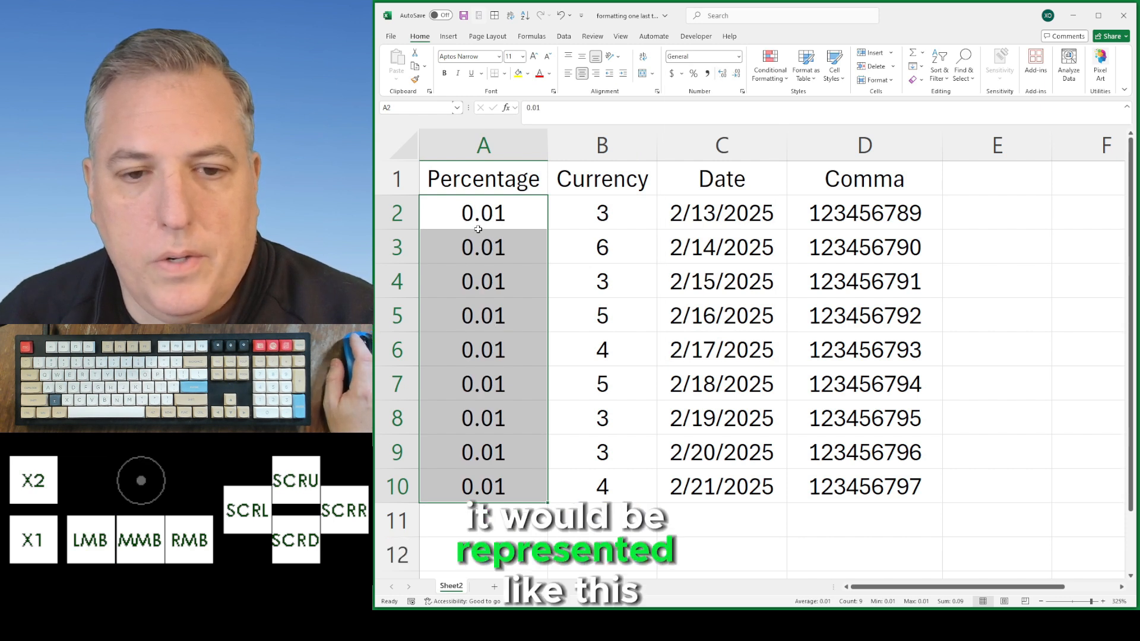
{"action": "left_click", "coordinate": [693, 75]}
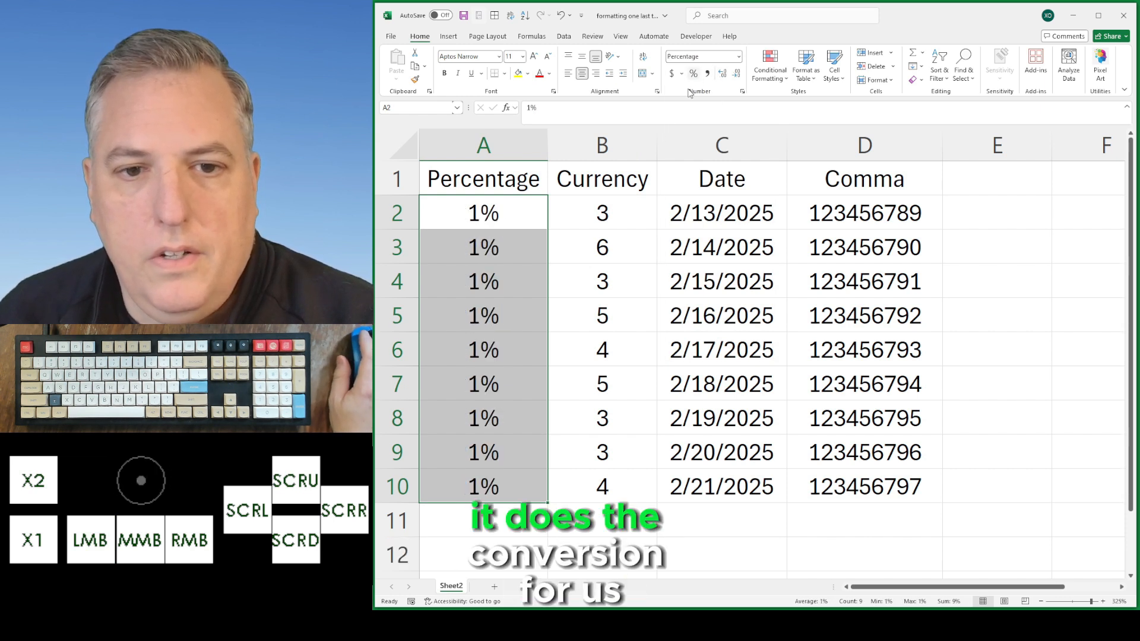
Enter 56% in cell A2 and undo the entry
{"action": "left_click", "coordinate": [515, 222]}
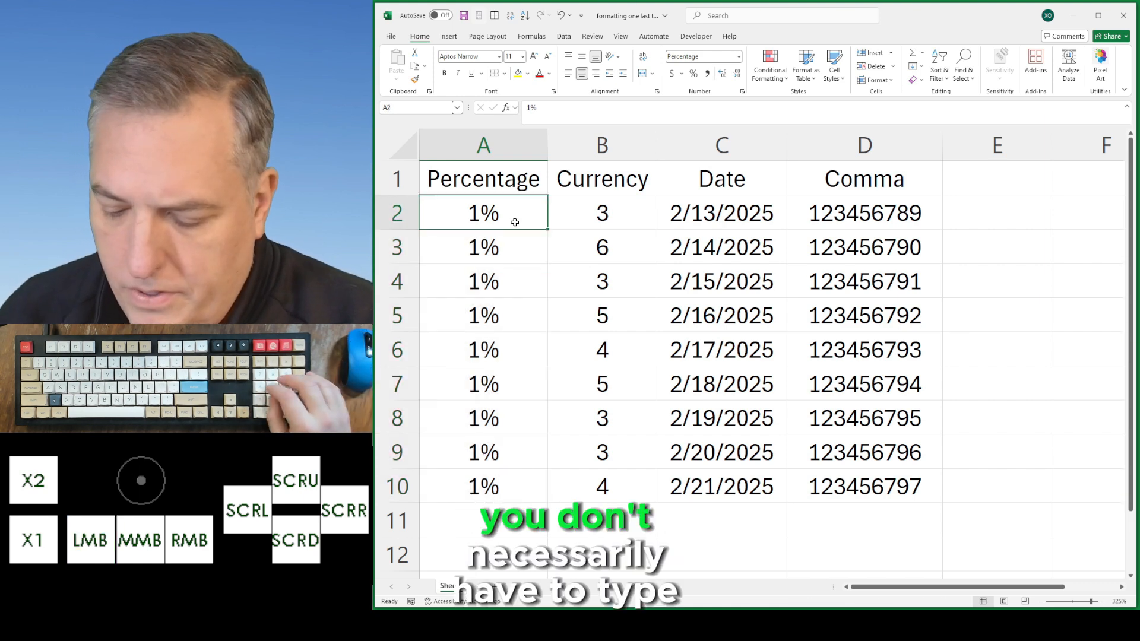
{"action": "type", "text": "56"}
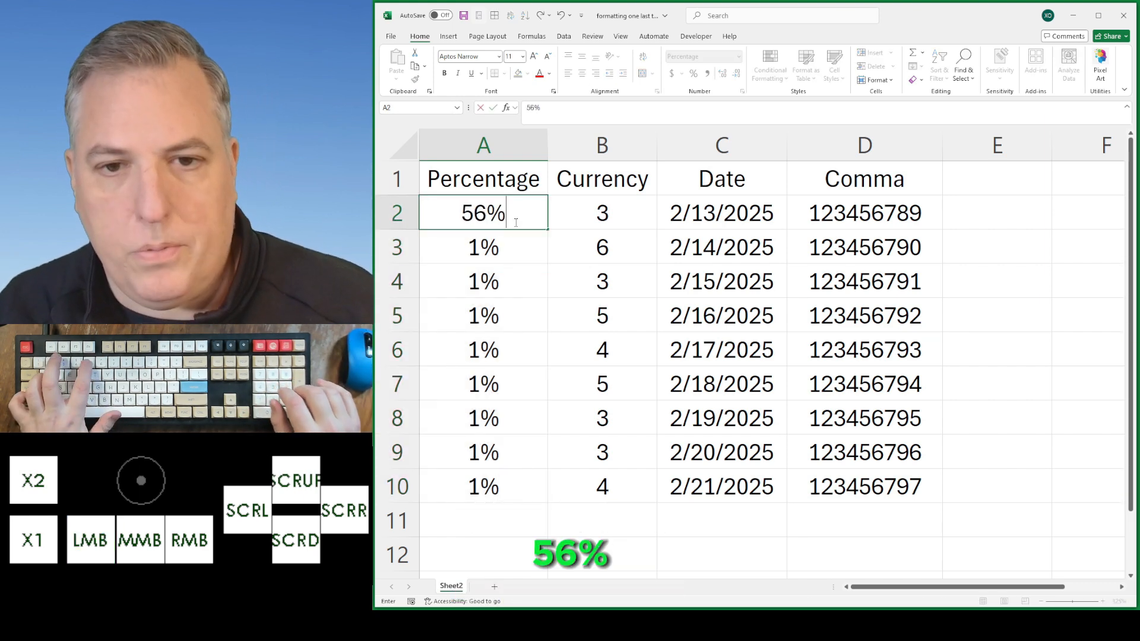
{"action": "key", "text": "Return"}
{"action": "key", "text": "shift+Return"}
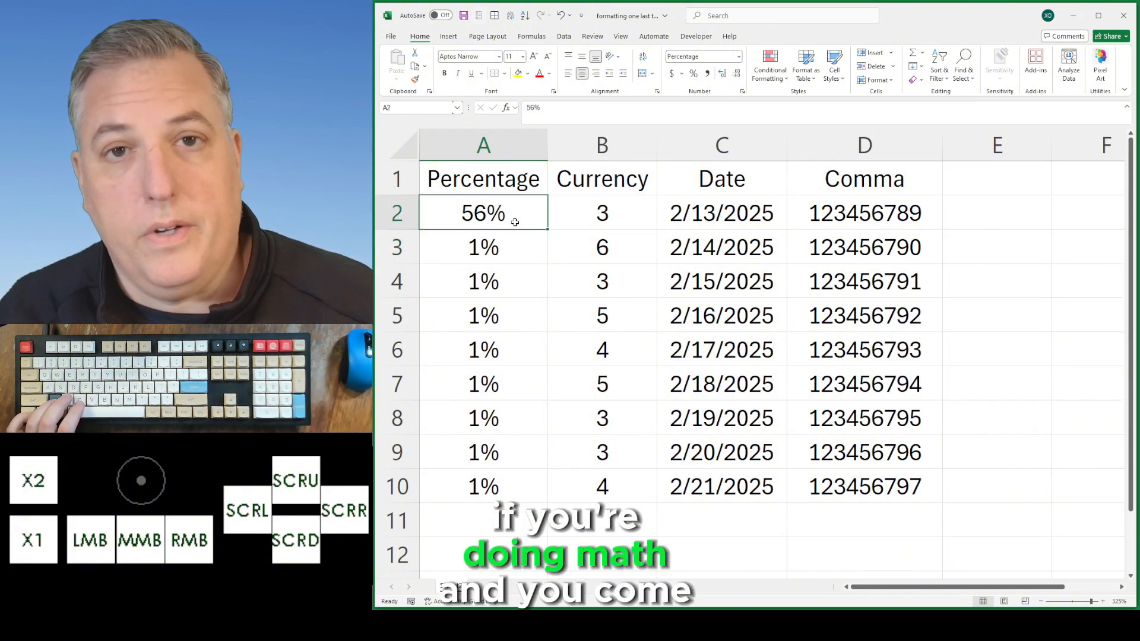
{"action": "key", "text": "ctrl+z"}
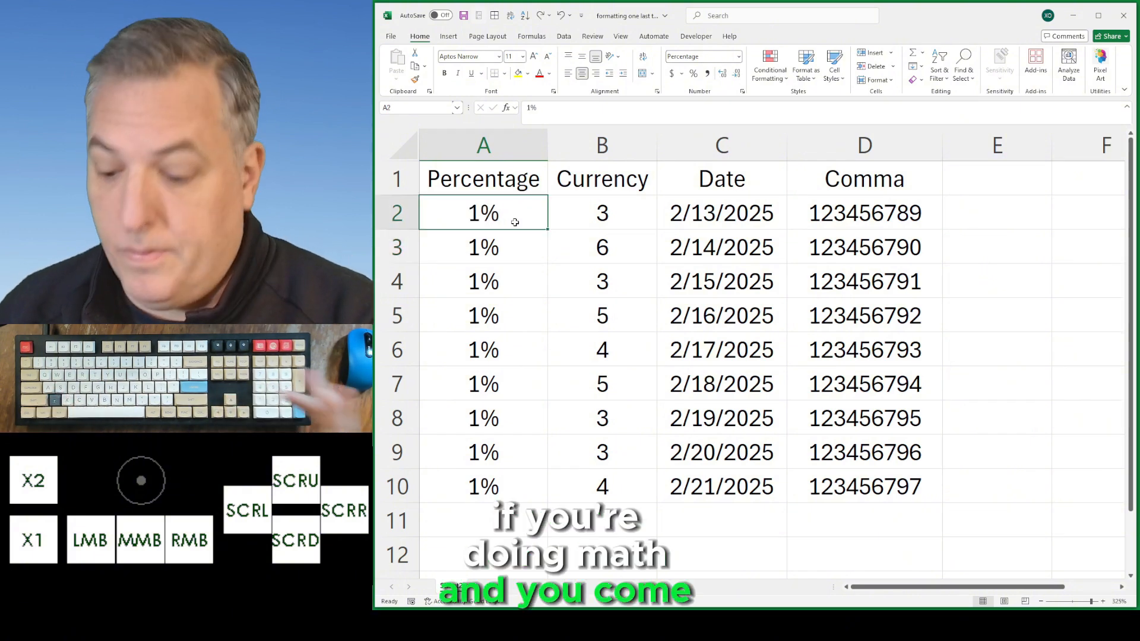
Enter .56386515 in the percentage-formatted cell A2 and select that cell again
{"action": "type", "text": ".56386515"}
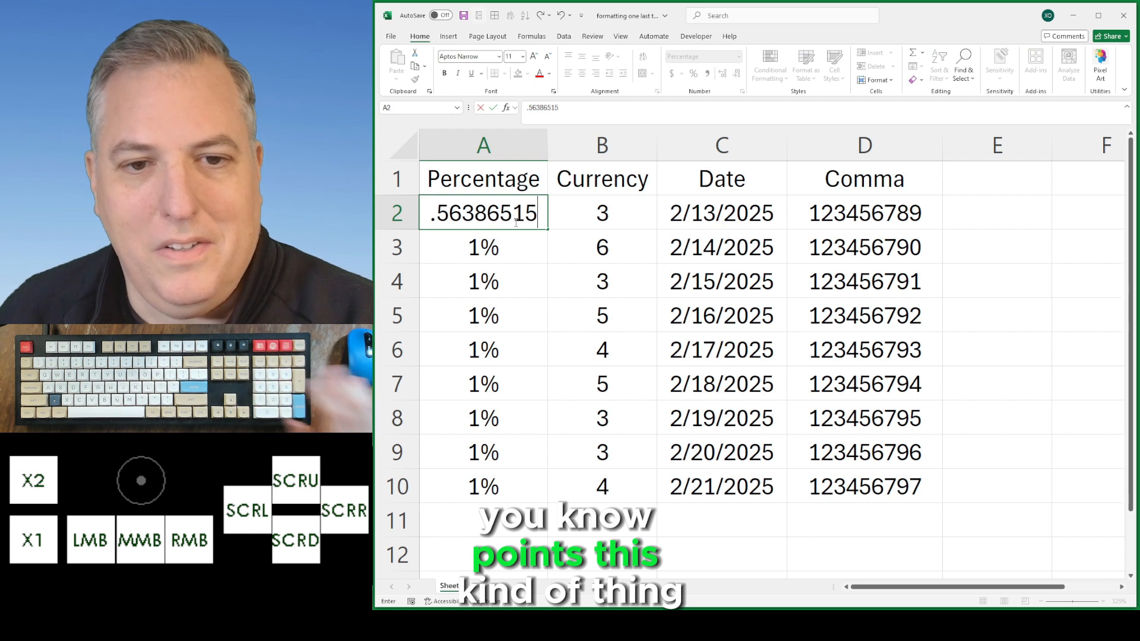
{"action": "left_click", "coordinate": [520, 306]}
{"action": "left_click", "coordinate": [508, 212]}
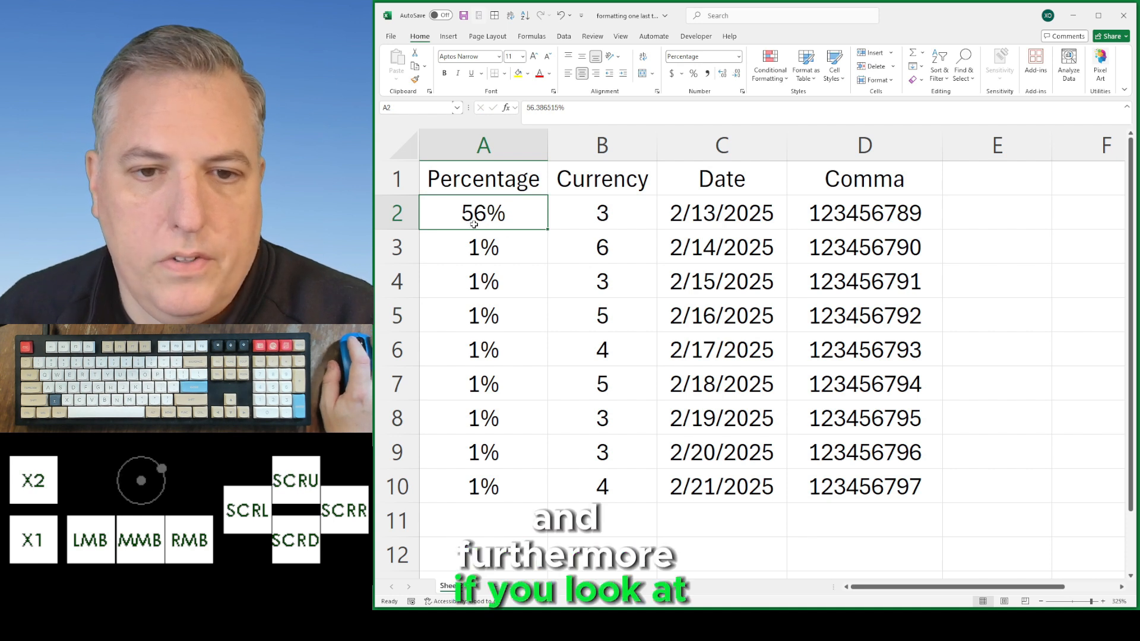
Increase the decimals displayed in cell A2 to six places
{"action": "left_click", "coordinate": [738, 76]}
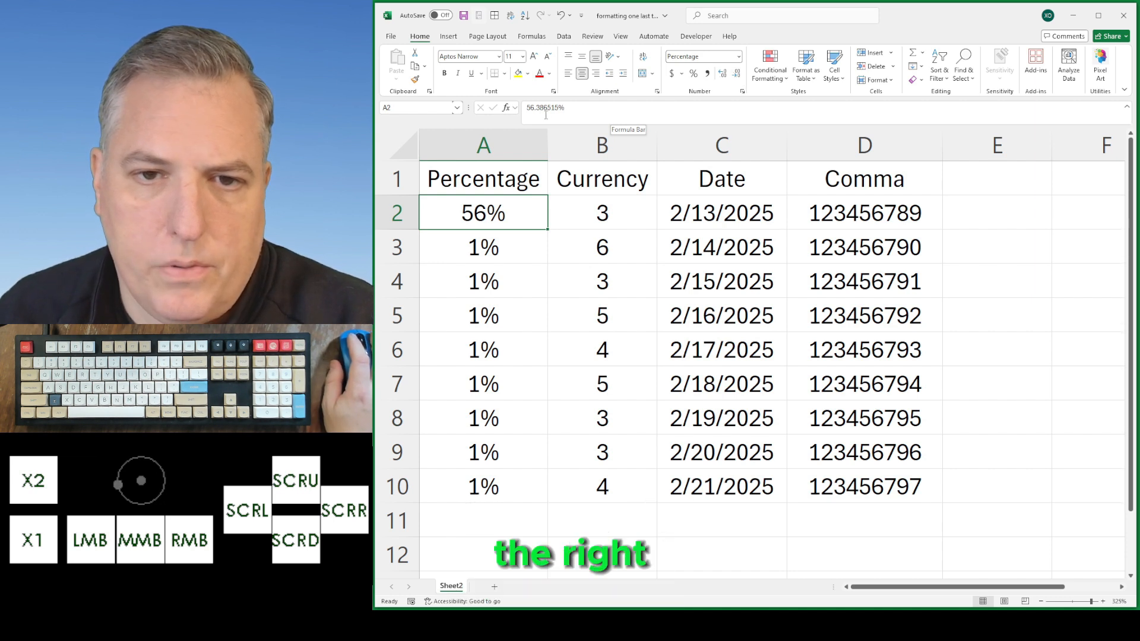
{"action": "left_click", "coordinate": [723, 73]}
{"action": "left_click", "coordinate": [723, 74]}
{"action": "left_click", "coordinate": [723, 74]}
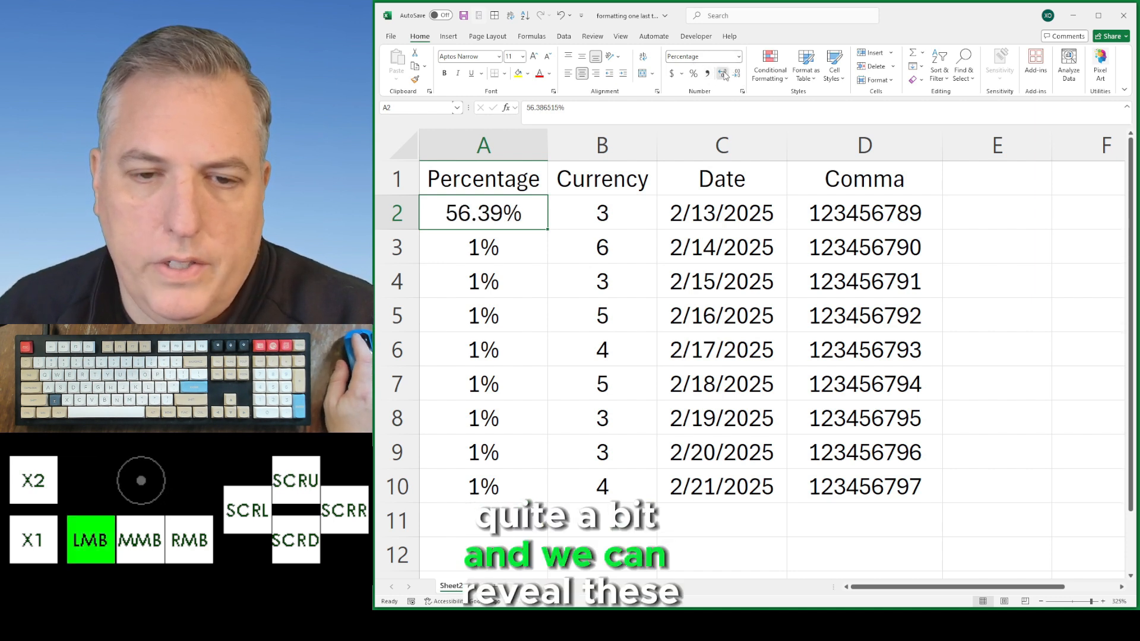
{"action": "left_click", "coordinate": [723, 74]}
{"action": "left_click", "coordinate": [722, 73]}
{"action": "left_click", "coordinate": [722, 73]}
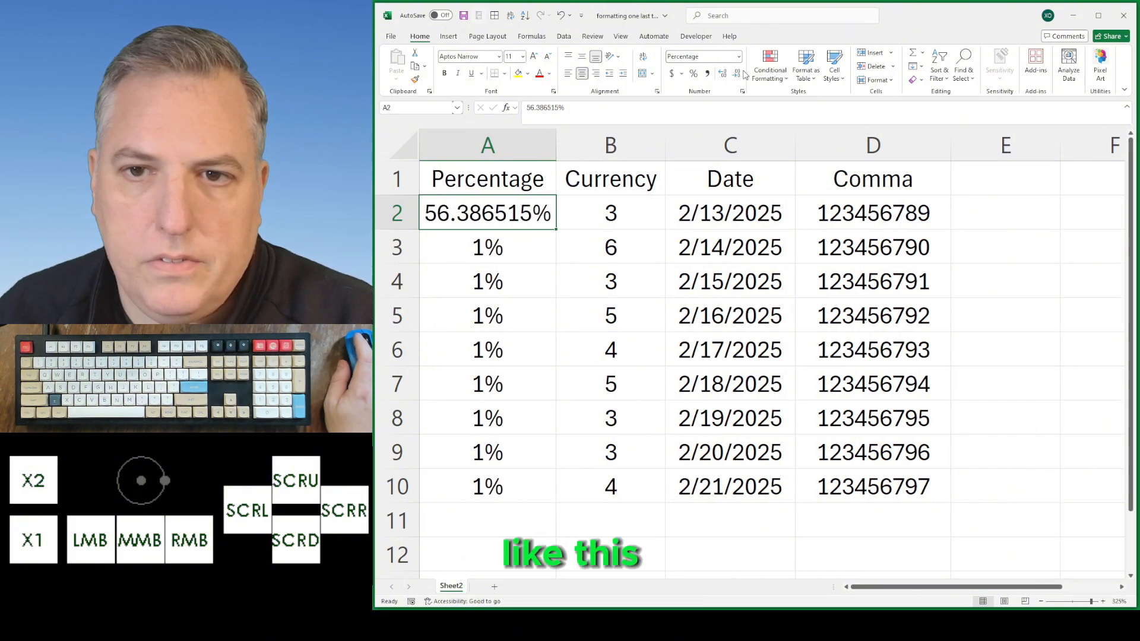
Decrease the decimals displayed in cell A2 back to a whole percentage
{"action": "left_click", "coordinate": [739, 75]}
{"action": "left_click", "coordinate": [739, 75]}
{"action": "left_click", "coordinate": [738, 74]}
{"action": "left_click", "coordinate": [738, 74]}
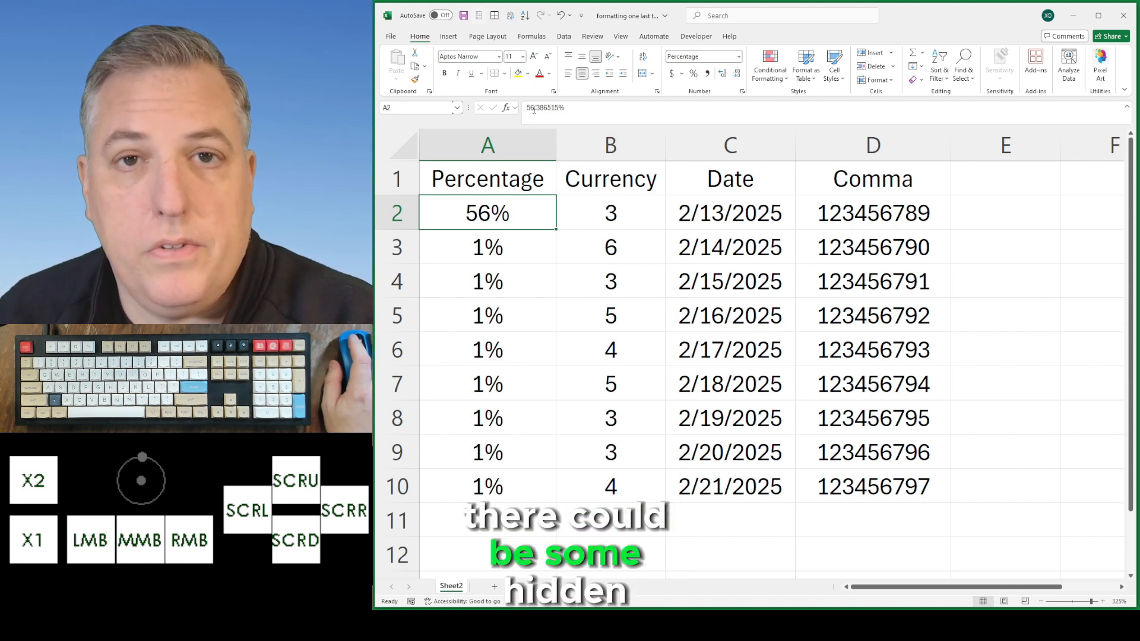
Fill the value of A2 down into A3 and change A2 to 46.386515%
{"action": "left_click", "coordinate": [517, 249]}
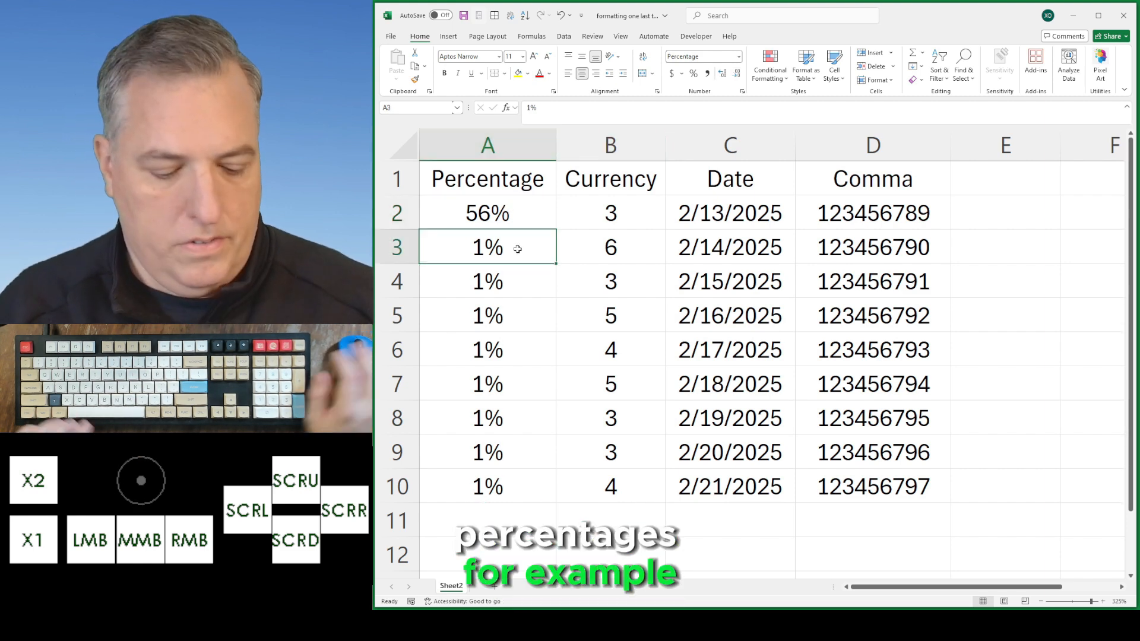
{"action": "key", "text": "ctrl+d"}
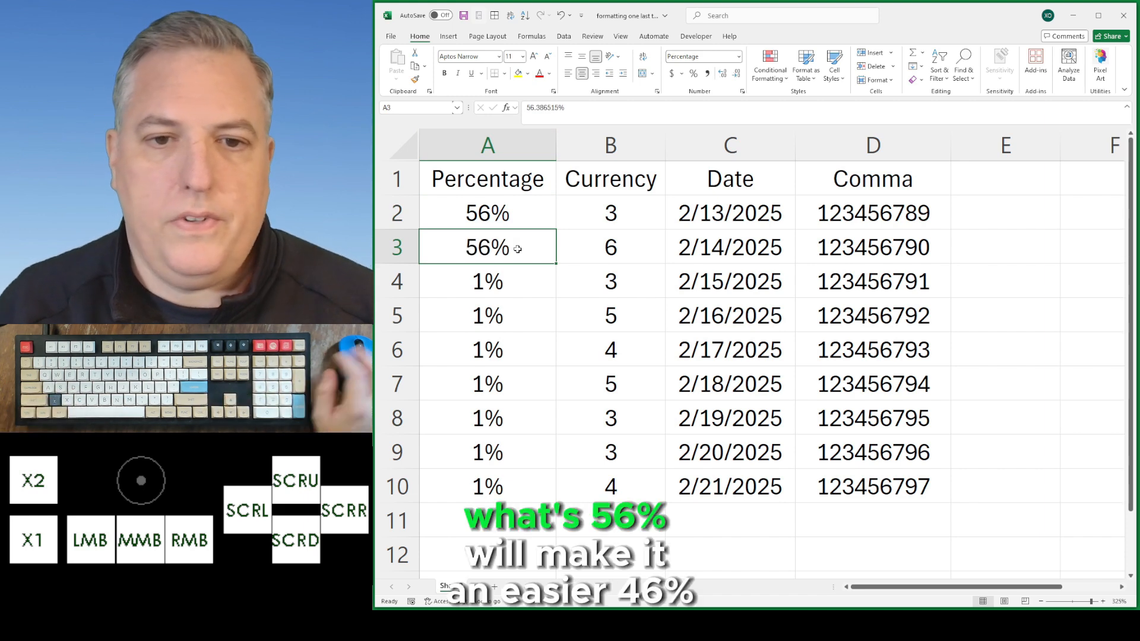
{"action": "left_click", "coordinate": [499, 211]}
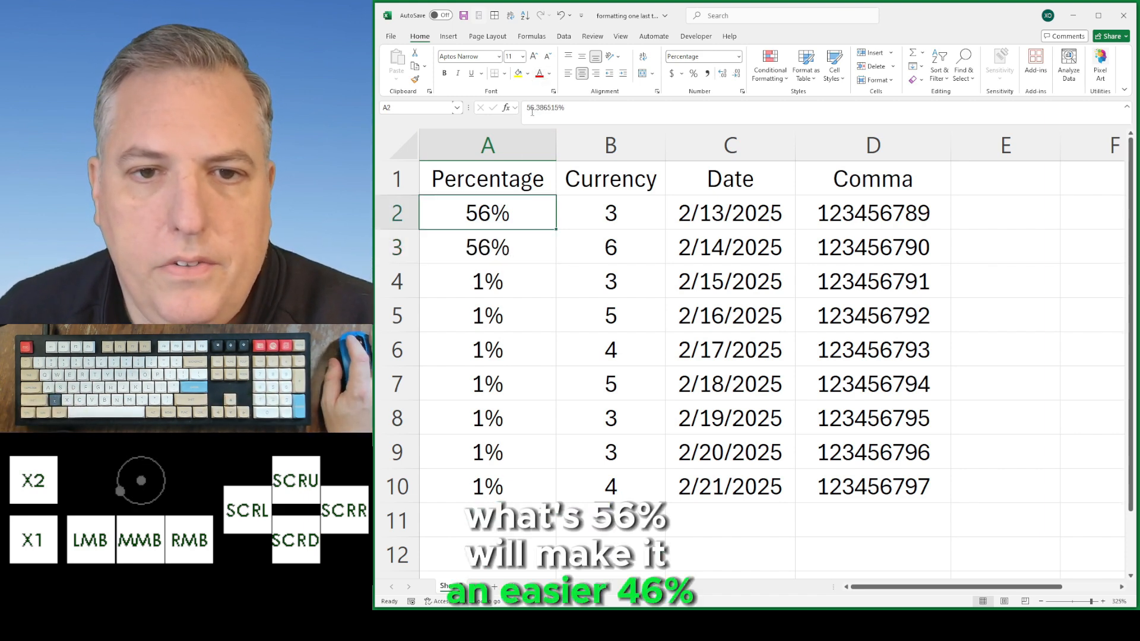
{"action": "key", "text": "F2"}
{"action": "key", "text": "Home"}
{"action": "key", "text": "Delete"}
{"action": "type", "text": "4"}
{"action": "key", "text": "Return"}
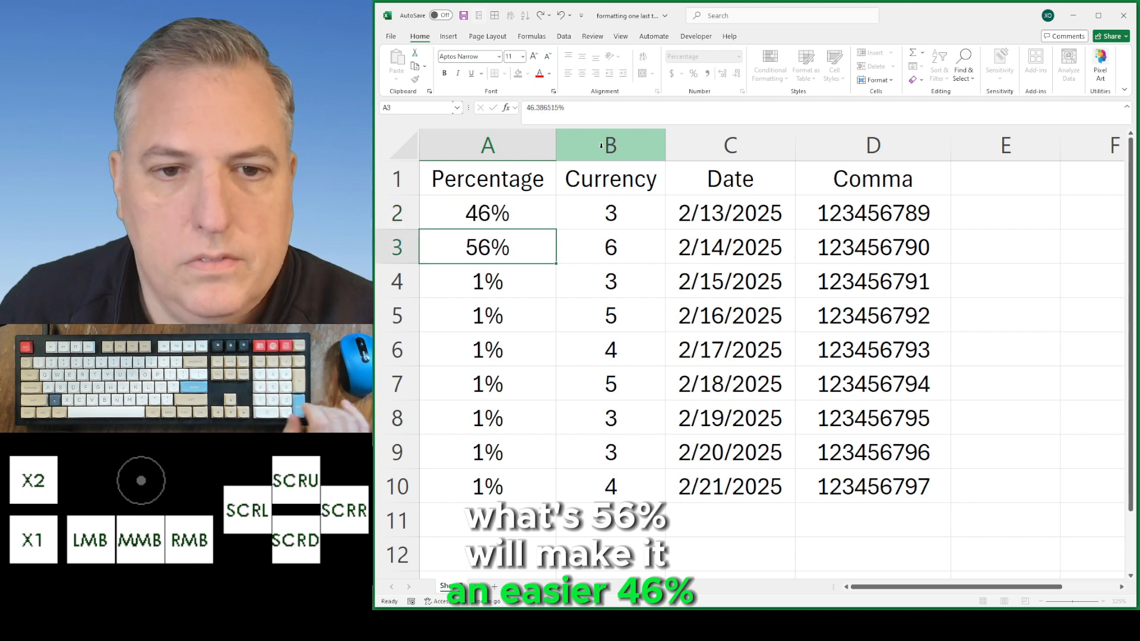
Change the value in cell A3 to 46.386515%
{"action": "left_click", "coordinate": [530, 113]}
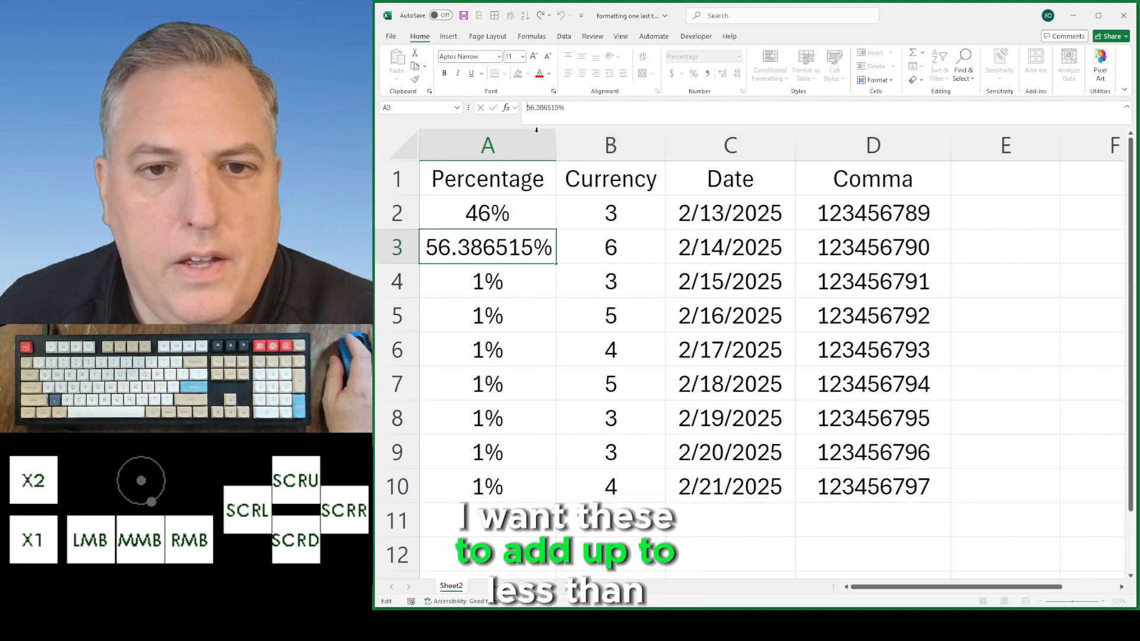
{"action": "key", "text": "BackSpace"}
{"action": "type", "text": "4"}
{"action": "key", "text": "Return"}
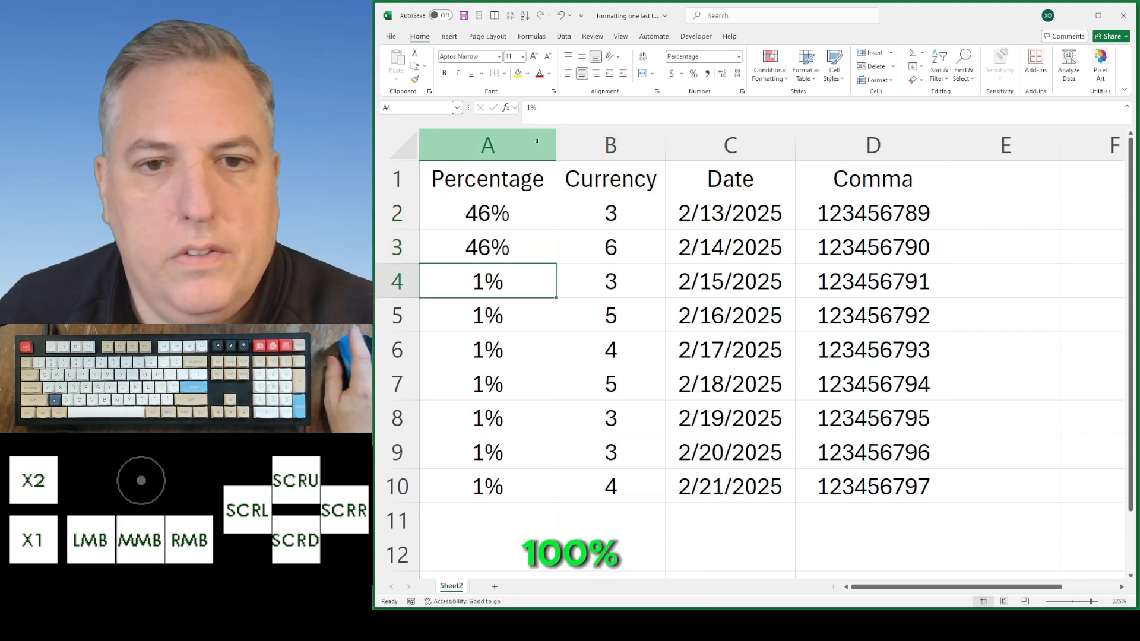
Check the stored values of A2 and A3 and the sum of both cells
{"action": "left_click", "coordinate": [538, 216]}
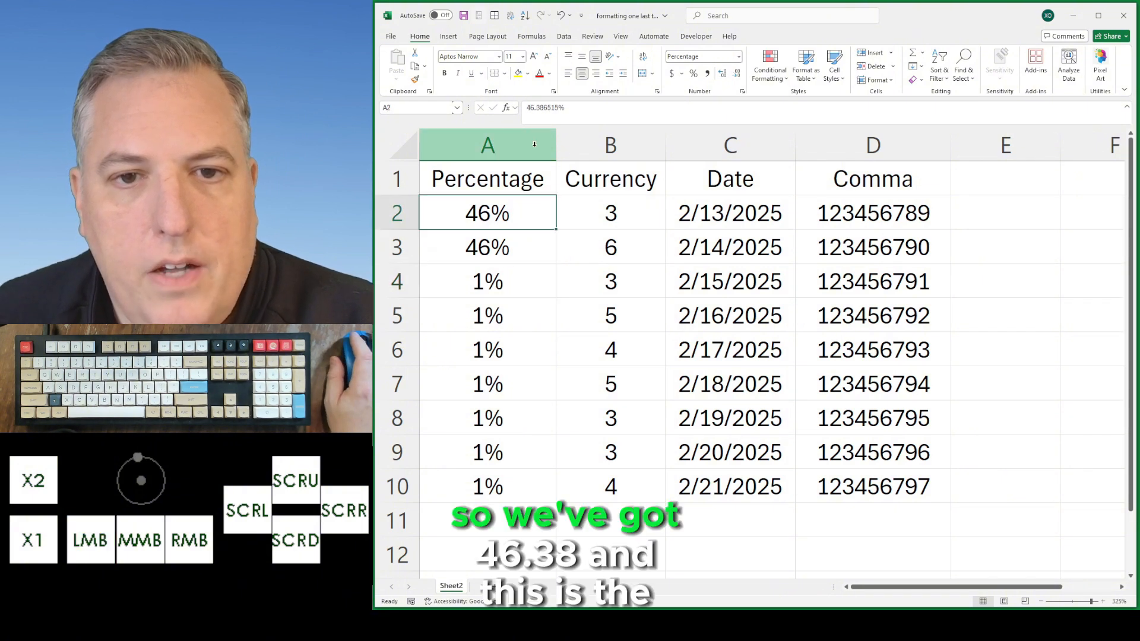
{"action": "left_click", "coordinate": [525, 249]}
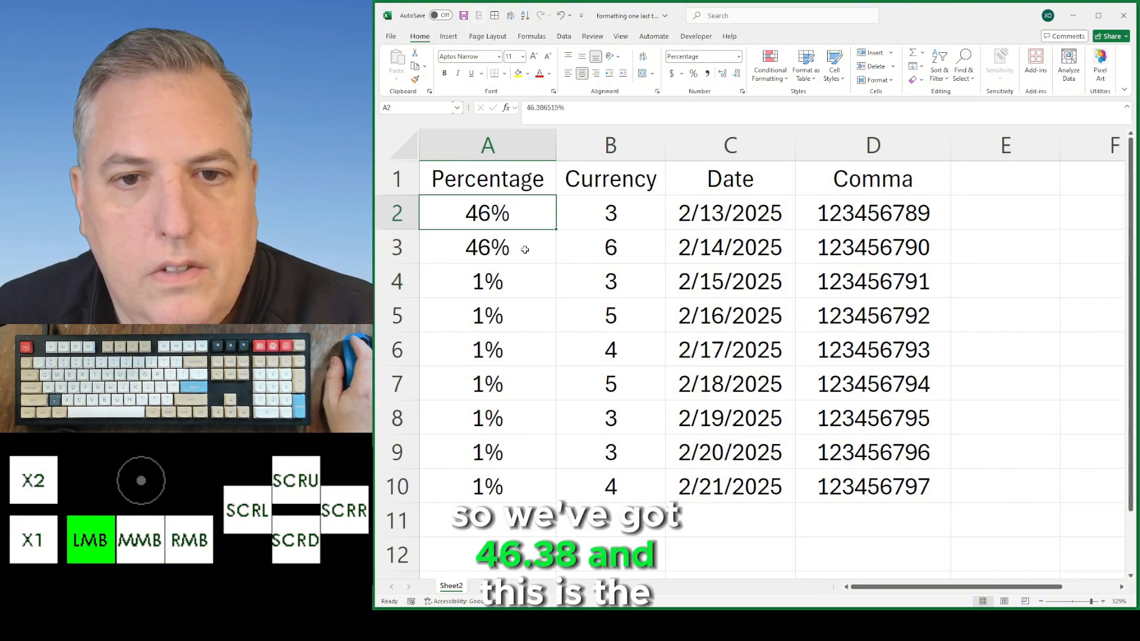
{"action": "left_click_drag", "start_coordinate": [531, 213], "coordinate": [528, 247]}
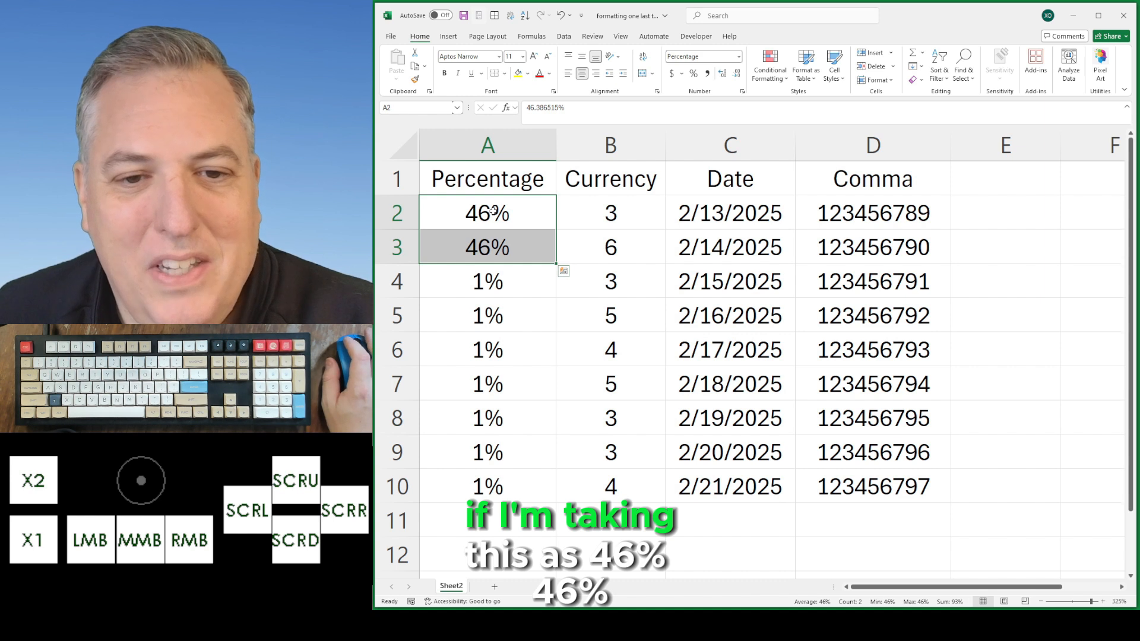
Enter 46% in cell E2 and fill it down into E3
{"action": "left_click", "coordinate": [1009, 213]}
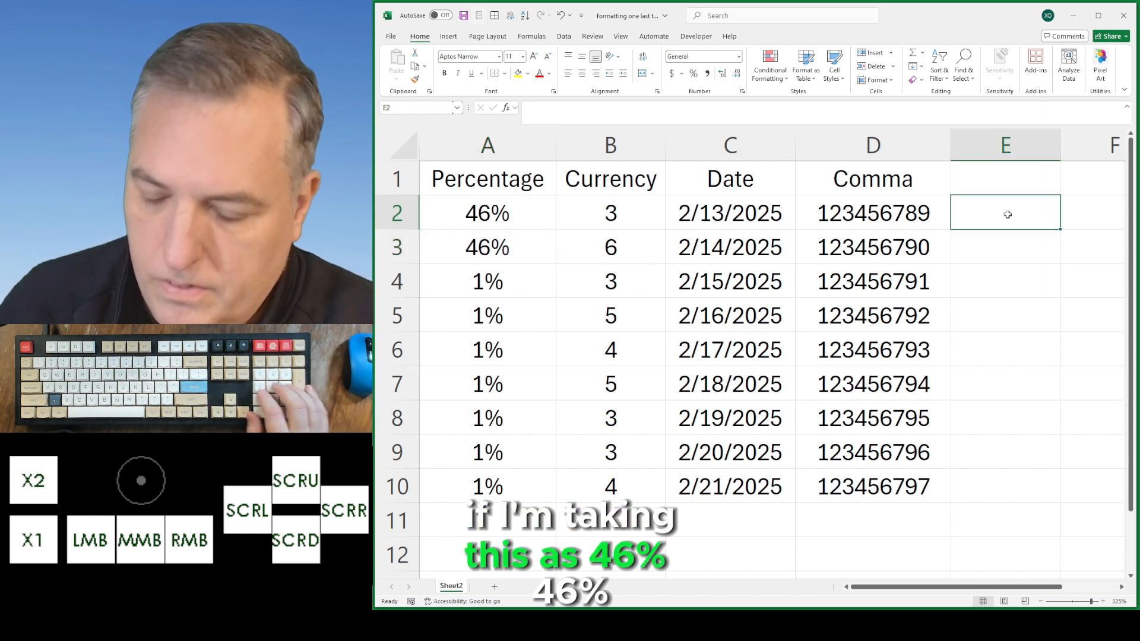
{"action": "type", "text": "46"}
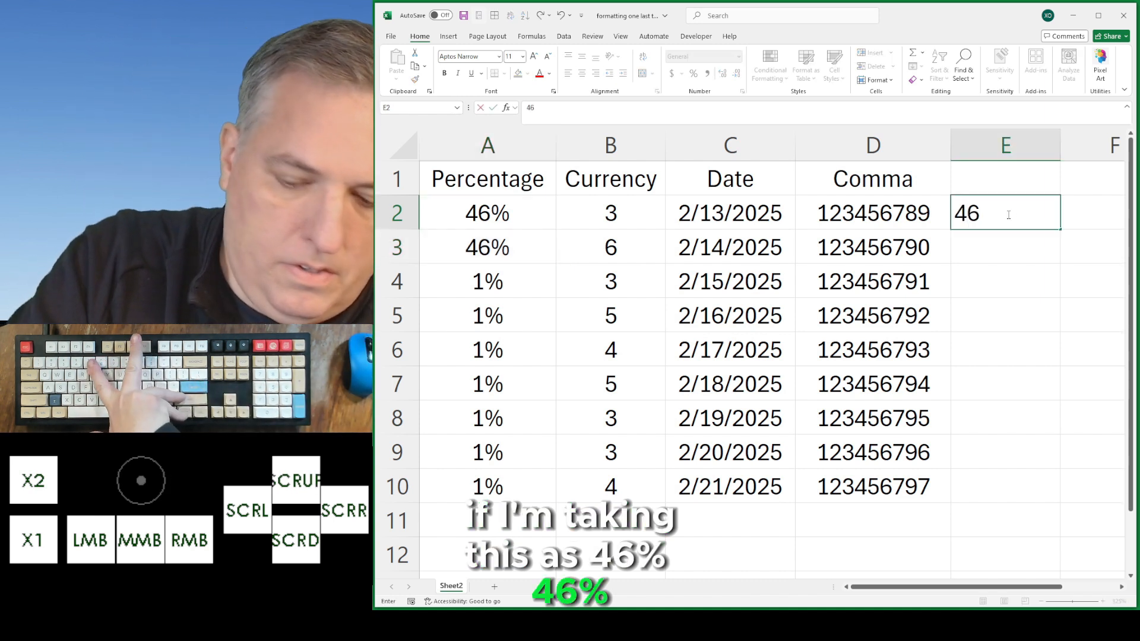
{"action": "type", "text": "%"}
{"action": "key", "text": "Return"}
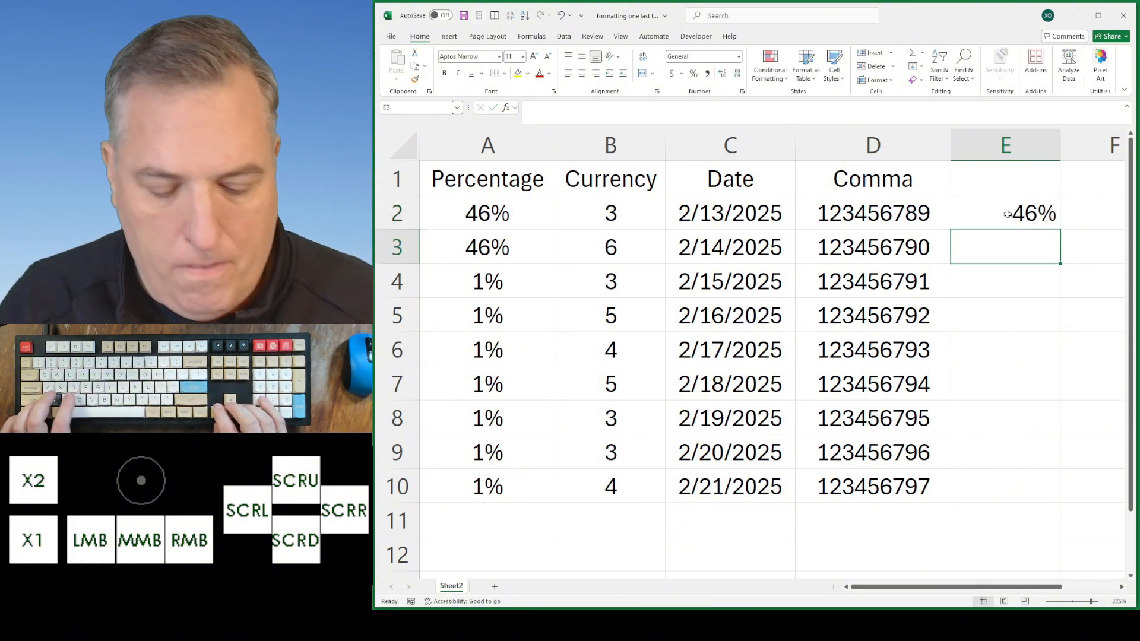
{"action": "key", "text": "ctrl+d"}
{"action": "left_click", "coordinate": [1007, 214]}
Add E2 and E3 in cell E4 with the formula =E2+E3
{"action": "left_click", "coordinate": [1004, 281]}
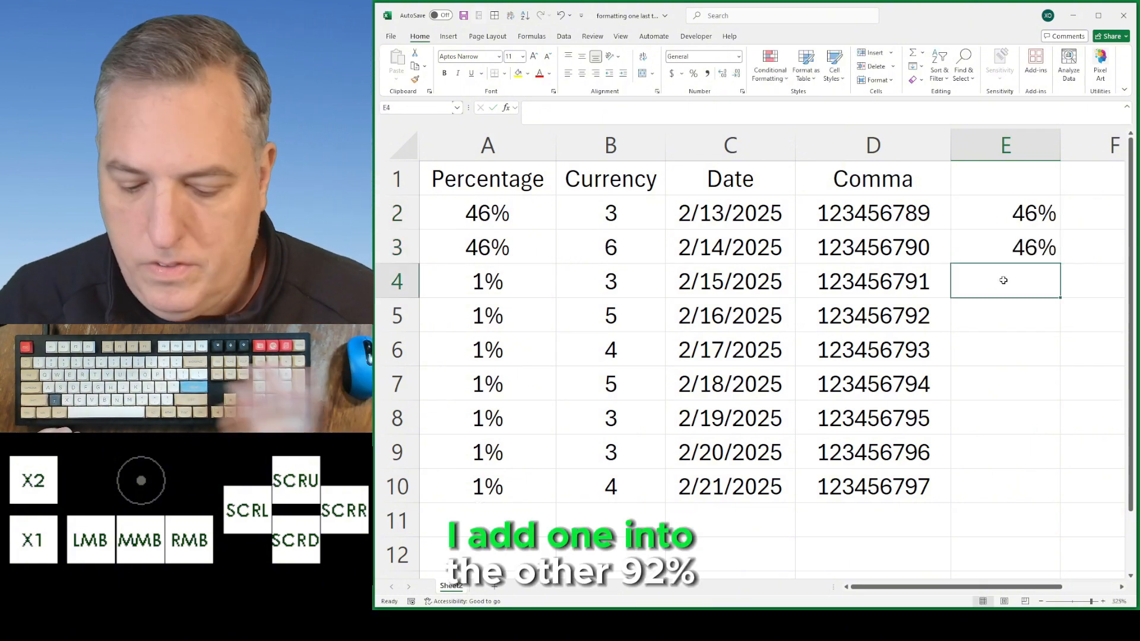
{"action": "type", "text": "="}
{"action": "key", "text": "Up"}
{"action": "key", "text": "Up"}
{"action": "type", "text": "+"}
{"action": "key", "text": "Up"}
{"action": "key", "text": "Return"}
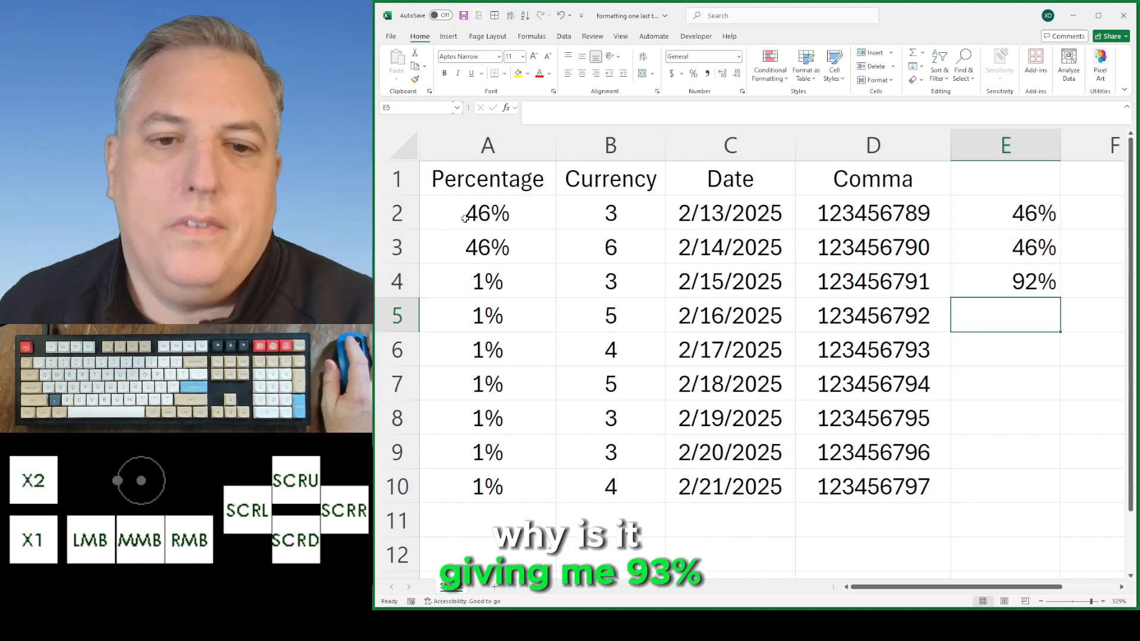
Compare the stored values behind the rounded percentages in A2:A3 with those in E2:E3
{"action": "left_click_drag", "start_coordinate": [475, 217], "coordinate": [471, 240]}
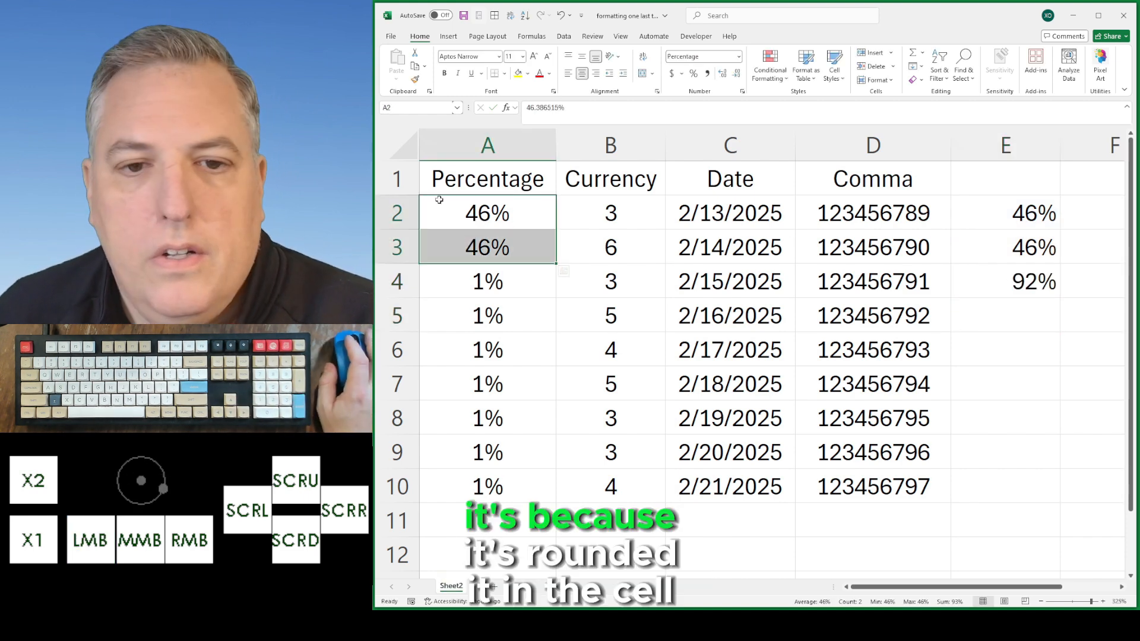
{"action": "mouse_move", "coordinate": [530, 261]}
{"action": "left_mouse_down"}
{"action": "mouse_move", "coordinate": [534, 216]}
{"action": "mouse_move", "coordinate": [529, 239]}
{"action": "left_mouse_up"}
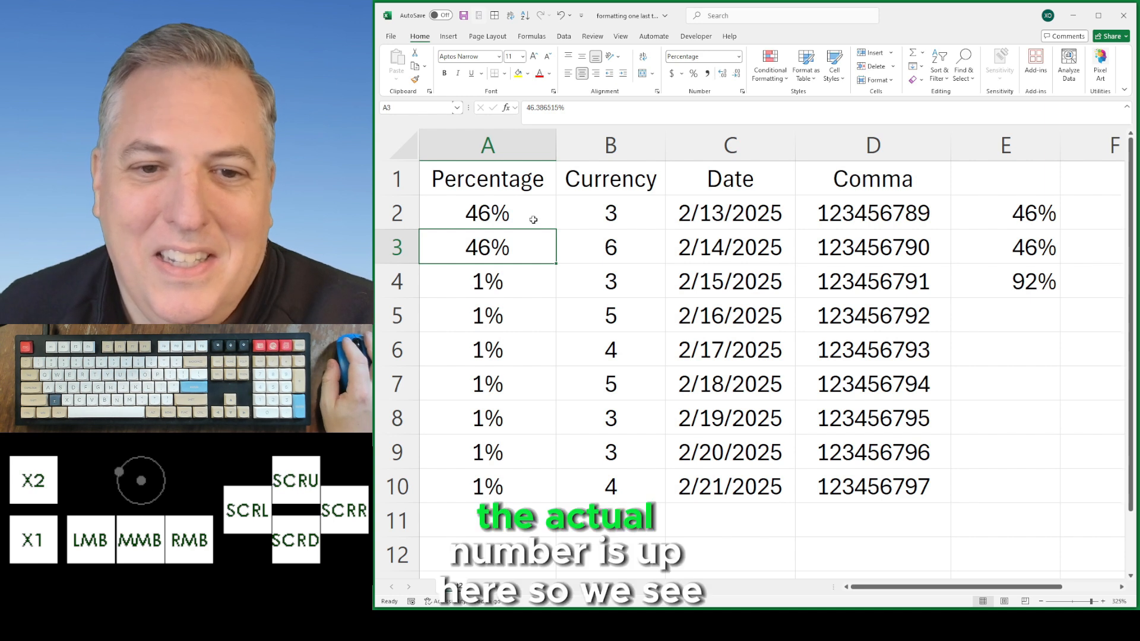
{"action": "left_click", "coordinate": [532, 217]}
{"action": "left_click", "coordinate": [541, 108]}
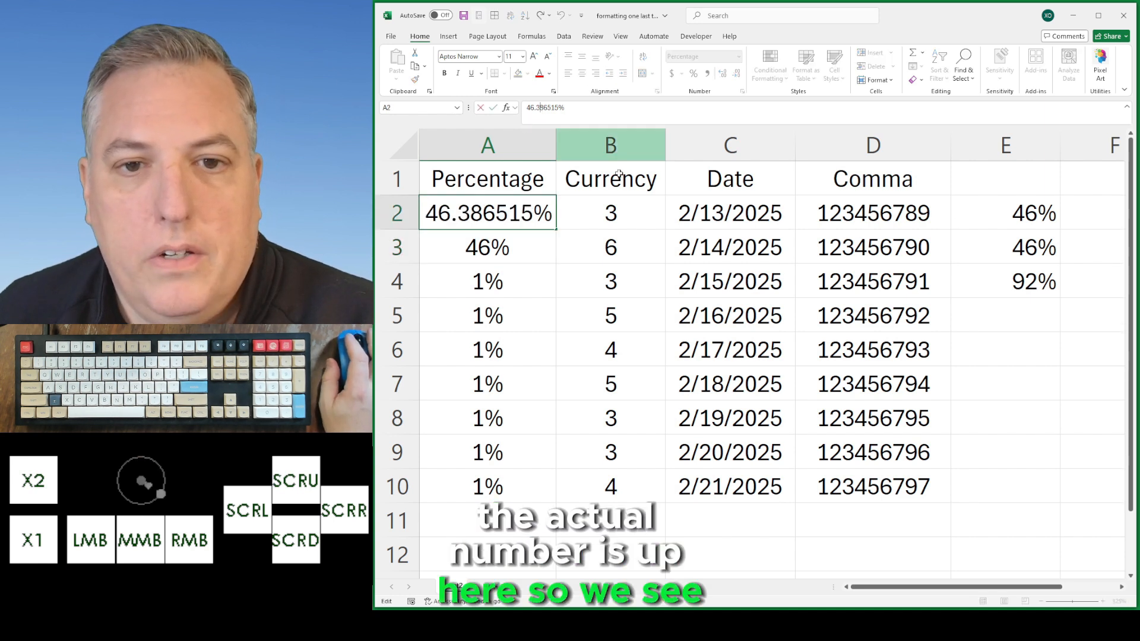
{"action": "left_click", "coordinate": [1042, 220]}
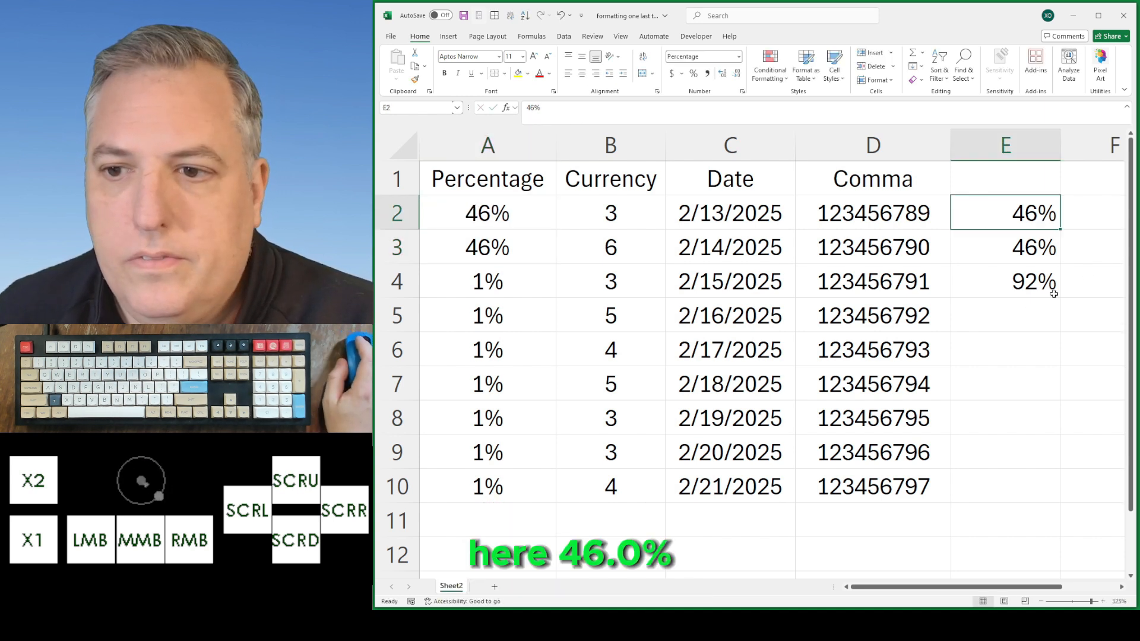
{"action": "left_click", "coordinate": [1033, 250]}
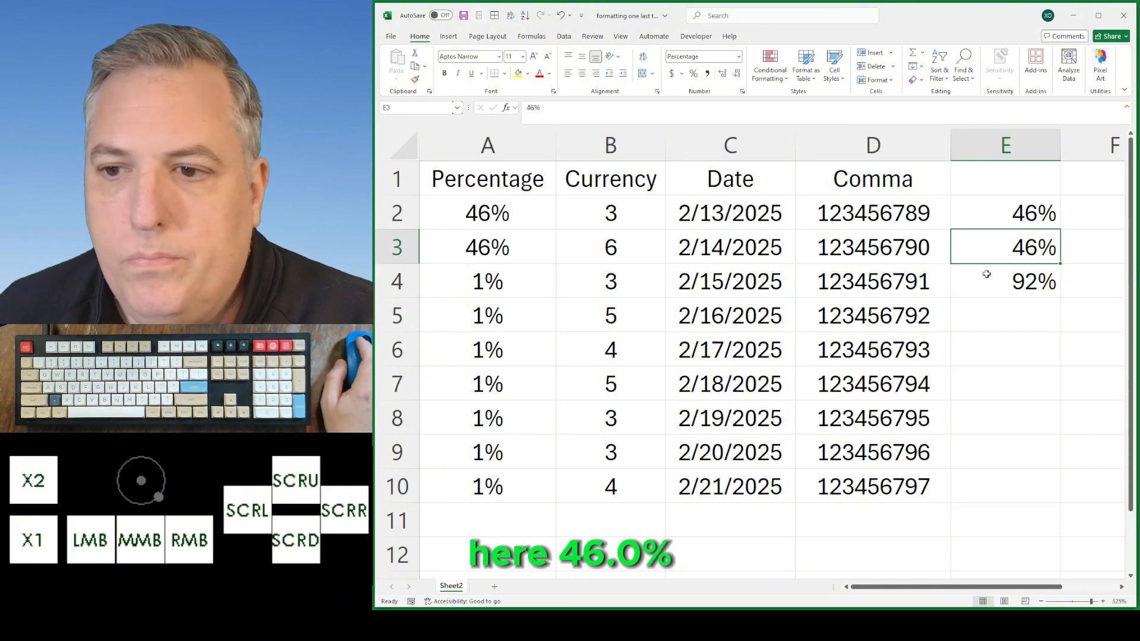
Extend the percentages in E2:E3 to seven decimal places and widen column E to fit them
{"action": "left_click_drag", "start_coordinate": [996, 210], "coordinate": [994, 246]}
{"action": "left_click", "coordinate": [722, 73]}
{"action": "left_click", "coordinate": [723, 73]}
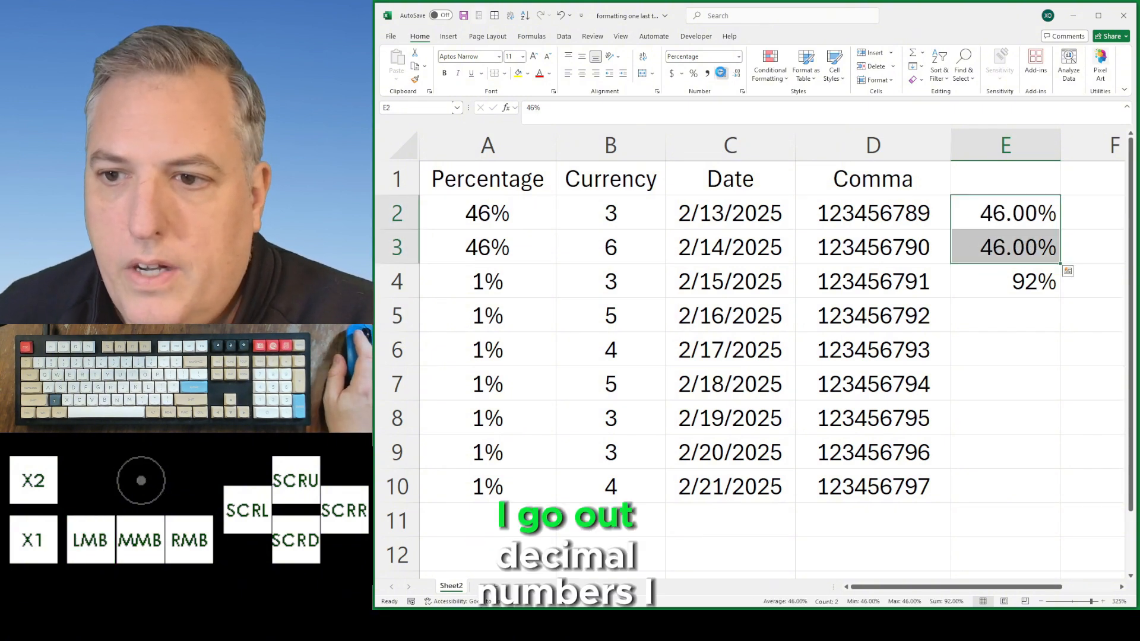
{"action": "left_click", "coordinate": [722, 73]}
{"action": "left_click", "coordinate": [722, 73]}
{"action": "left_click", "coordinate": [722, 73]}
{"action": "left_click", "coordinate": [722, 73]}
{"action": "left_click", "coordinate": [722, 73]}
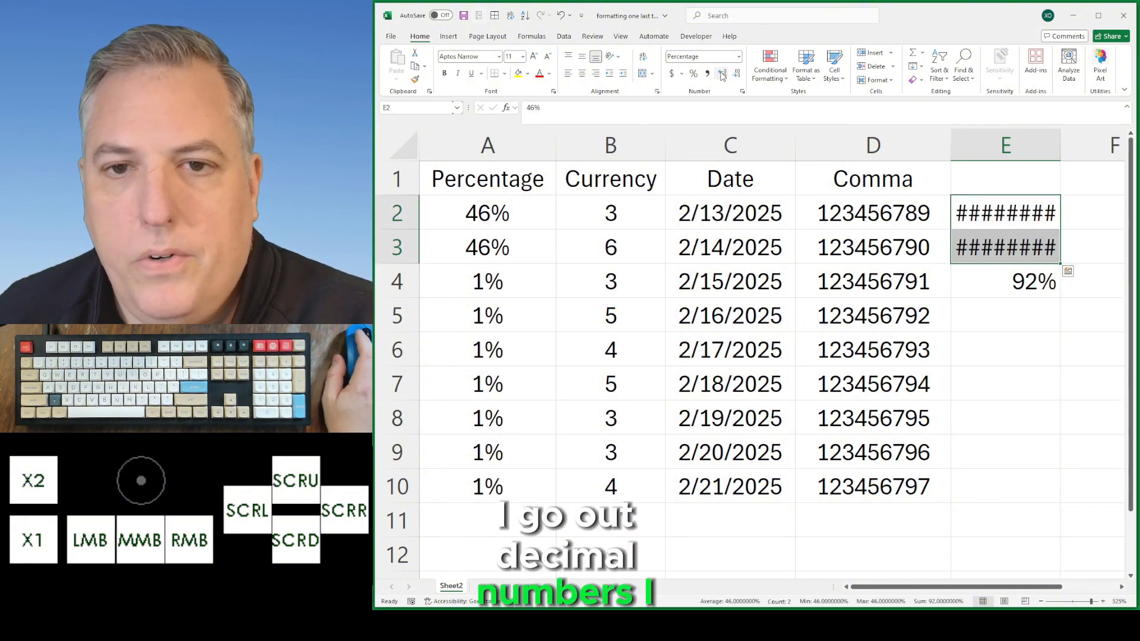
{"action": "double_click", "coordinate": [1063, 144]}
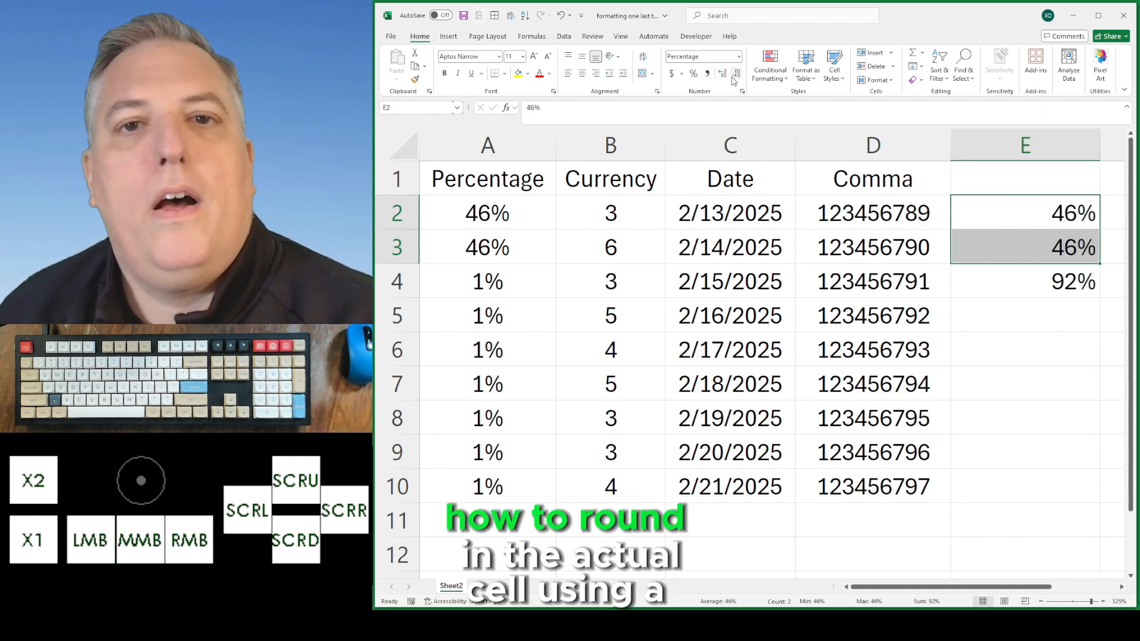
Compare the rounded percentages displayed in A2:A3 with the values stored in those cells
{"action": "left_click", "coordinate": [512, 218]}
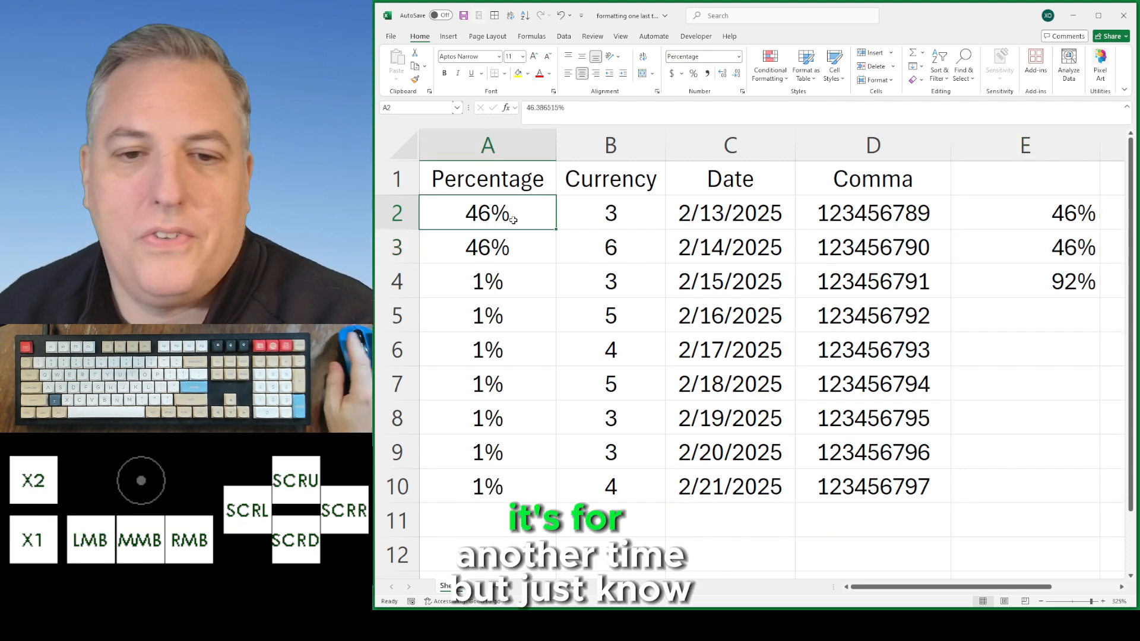
{"action": "left_click", "coordinate": [522, 254]}
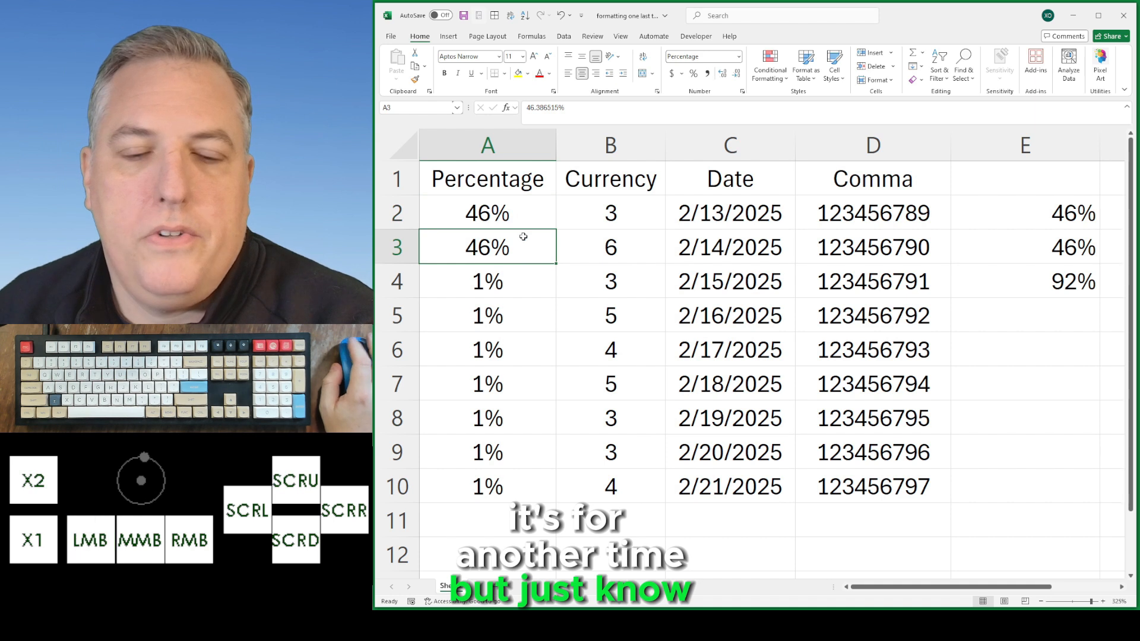
{"action": "left_click", "coordinate": [527, 217]}
{"action": "left_click", "coordinate": [522, 285]}
{"action": "left_click_drag", "start_coordinate": [519, 214], "coordinate": [523, 249]}
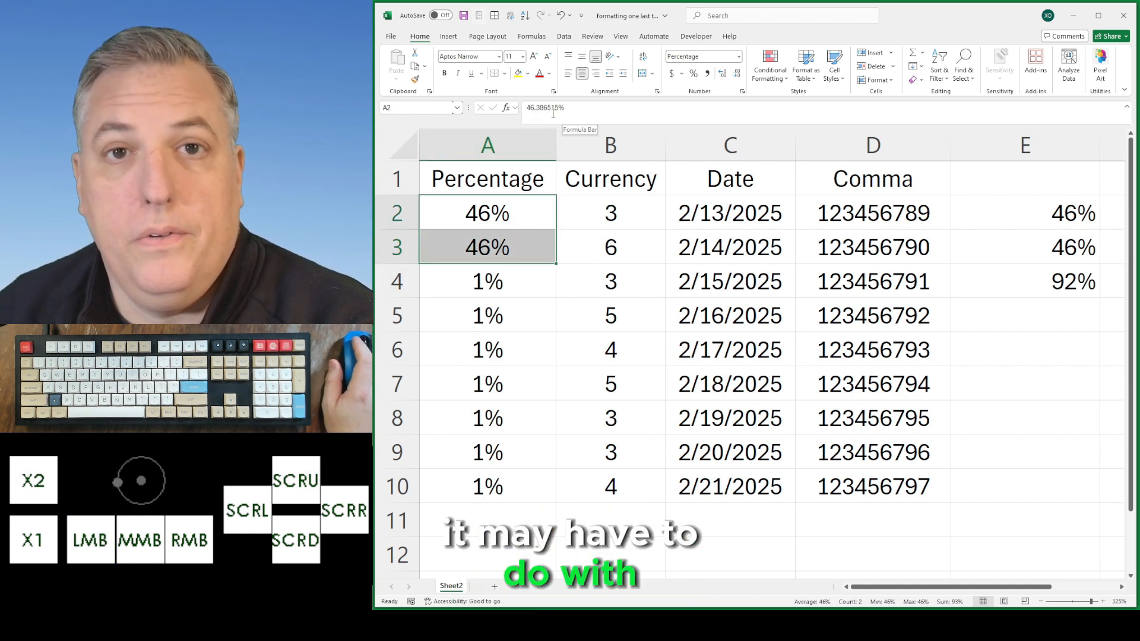
{"action": "left_click", "coordinate": [522, 221]}
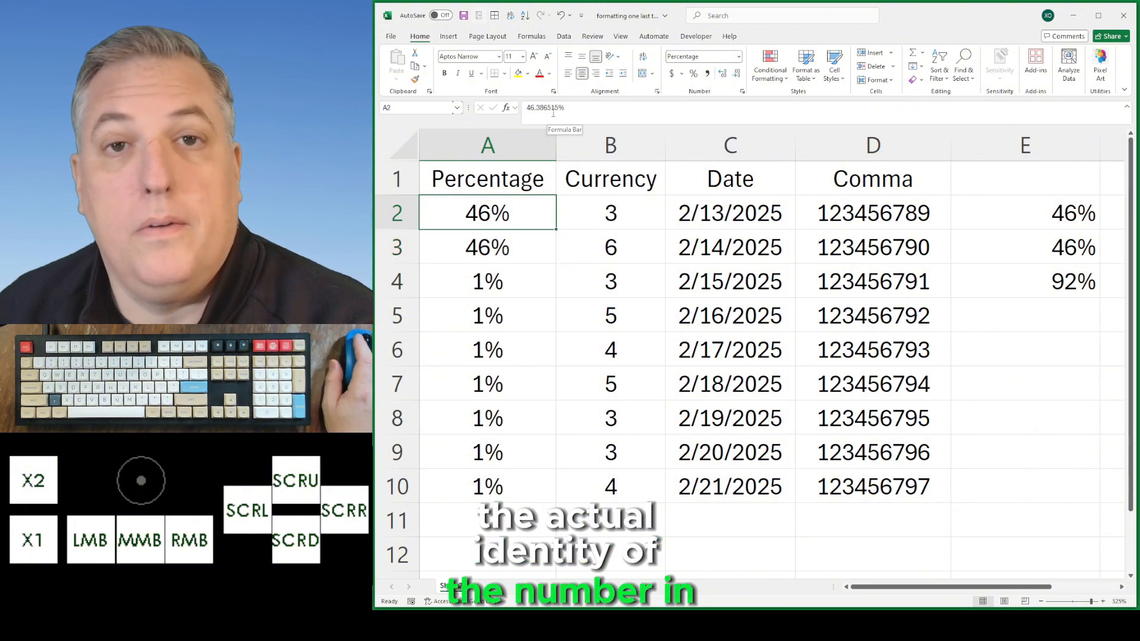
Apply the dollar Accounting format to the Currency values in B2:B10
{"action": "left_click_drag", "start_coordinate": [635, 216], "coordinate": [642, 486]}
{"action": "left_click", "coordinate": [671, 73]}
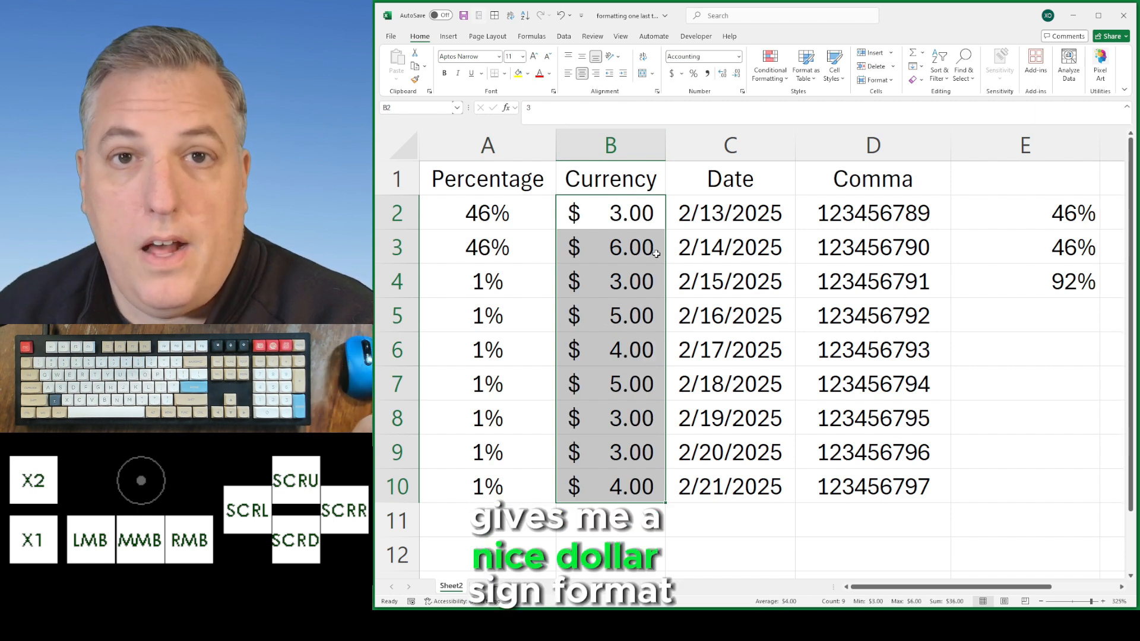
{"action": "left_click", "coordinate": [683, 281]}
Check the stored values behind the dollar amounts in B2 through B7 of the Currency column
{"action": "left_click", "coordinate": [610, 206]}
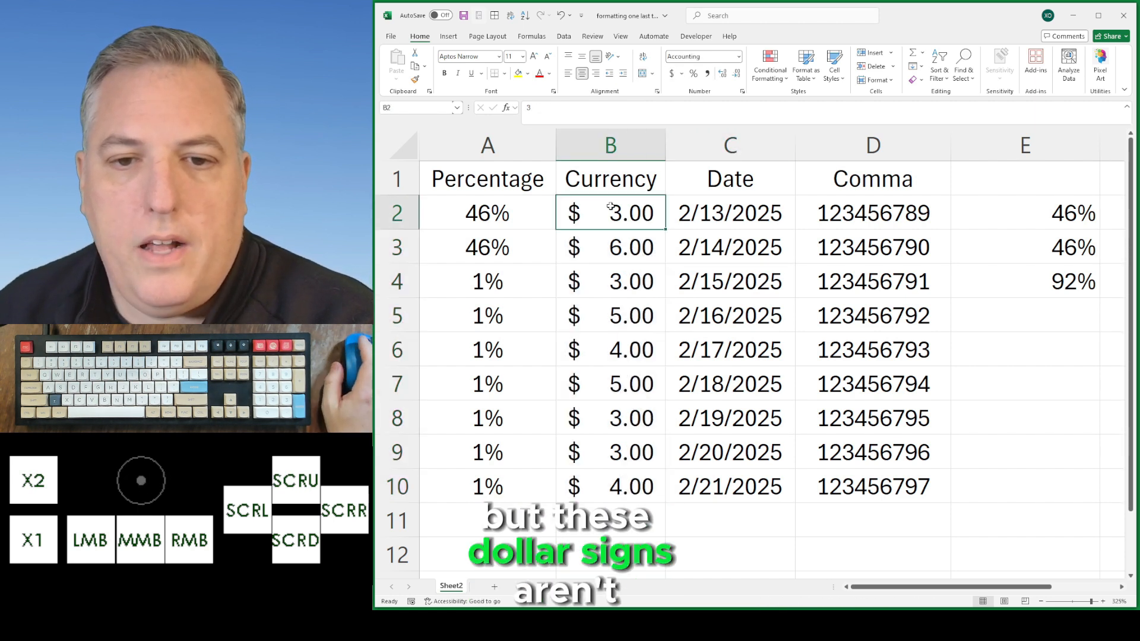
{"action": "left_click", "coordinate": [538, 111]}
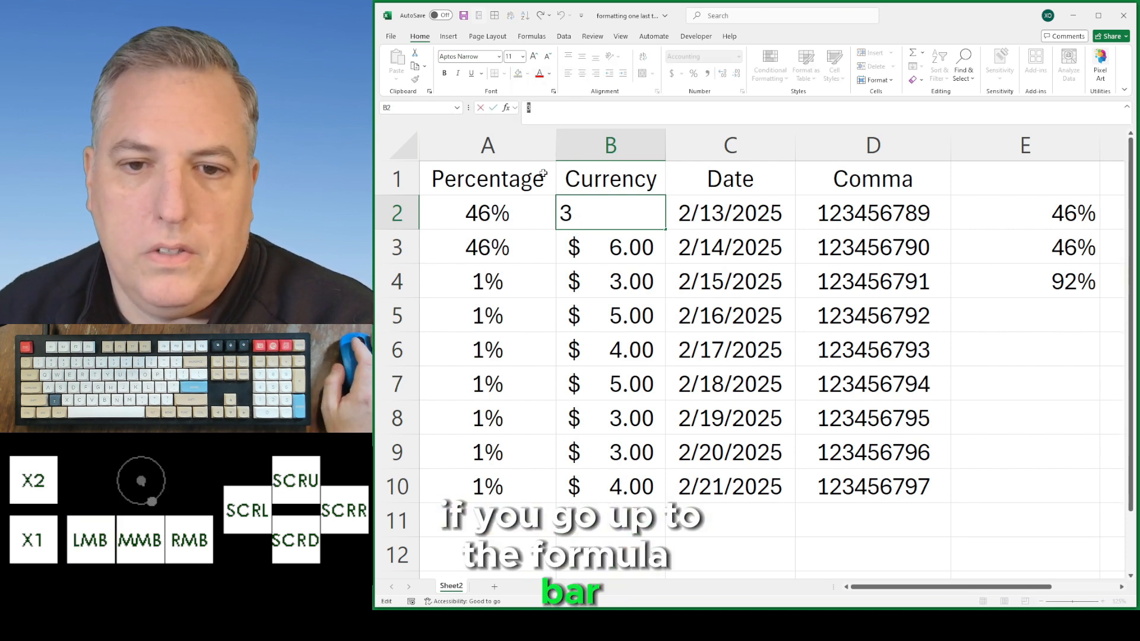
{"action": "key", "text": "Return"}
{"action": "key", "text": "Down"}
{"action": "key", "text": "Down"}
{"action": "key", "text": "Down"}
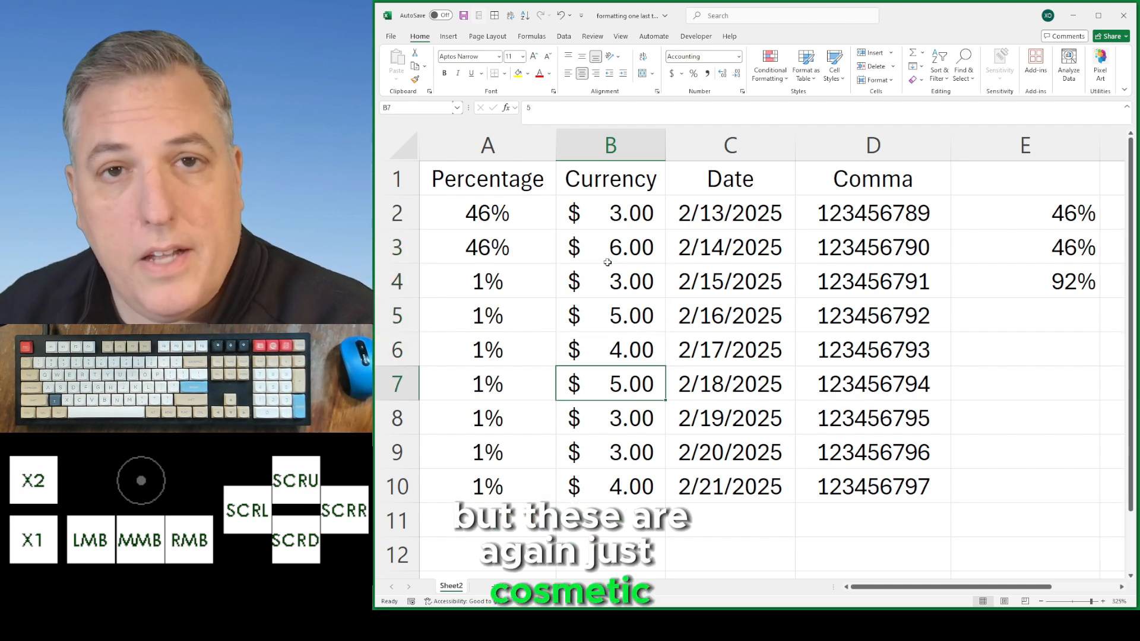
Format the Currency values in B2:B10 as Text
{"action": "left_click_drag", "start_coordinate": [609, 215], "coordinate": [618, 484]}
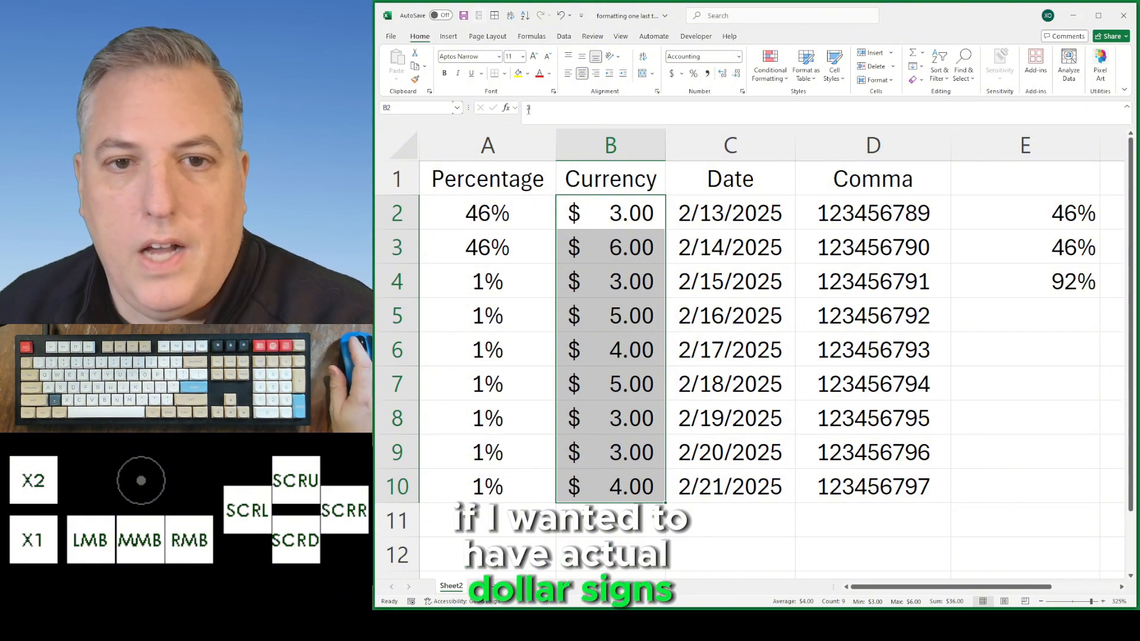
{"action": "left_click", "coordinate": [739, 56]}
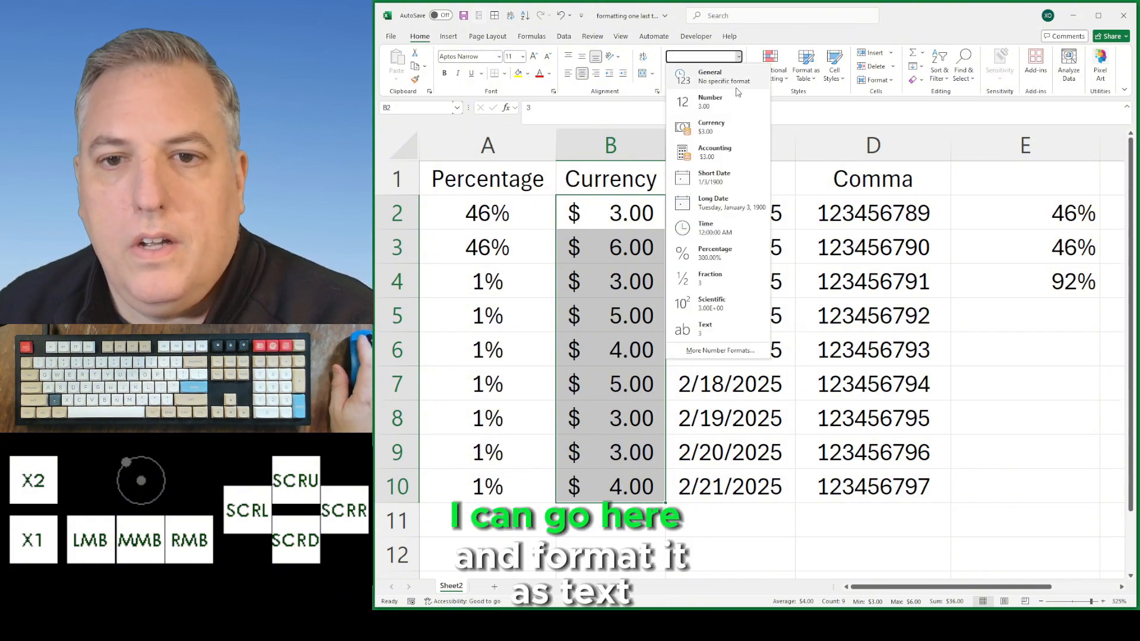
{"action": "left_click", "coordinate": [734, 341]}
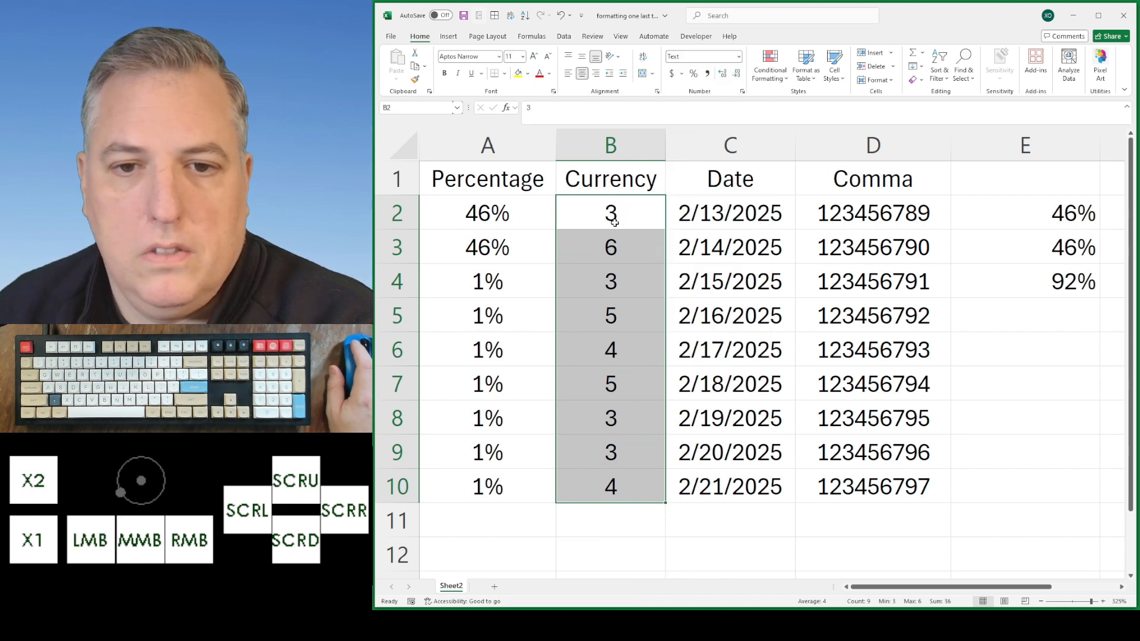
Add a literal dollar sign in front of the numbers in B2 and B3, making them $3 and $6
{"action": "double_click", "coordinate": [661, 220]}
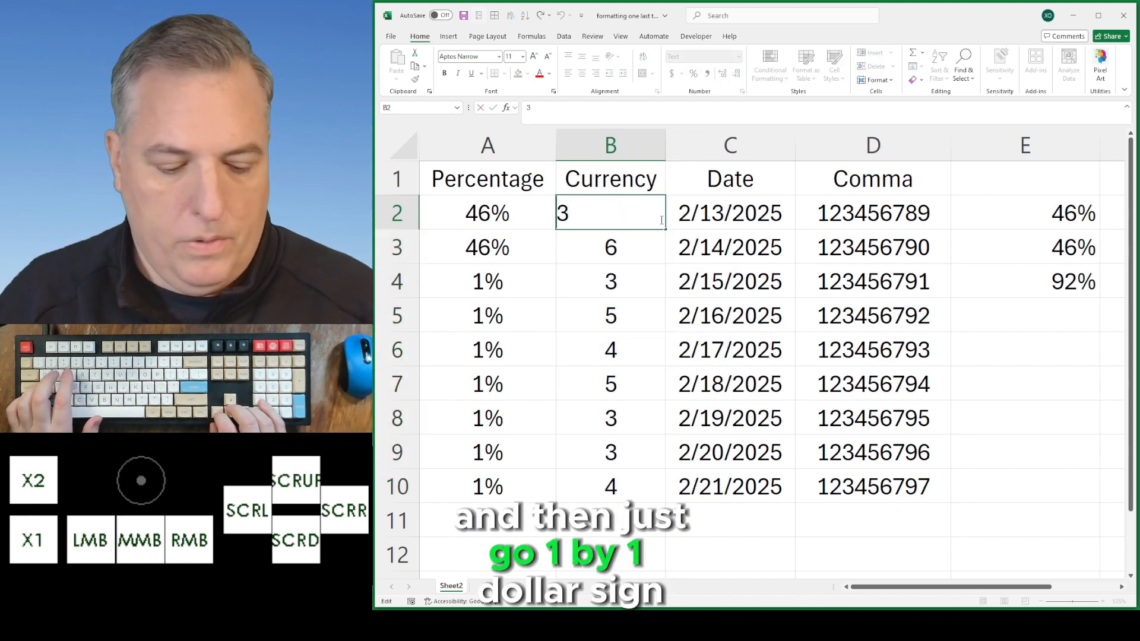
{"action": "key", "text": "Home"}
{"action": "type", "text": "$"}
{"action": "key", "text": "Return"}
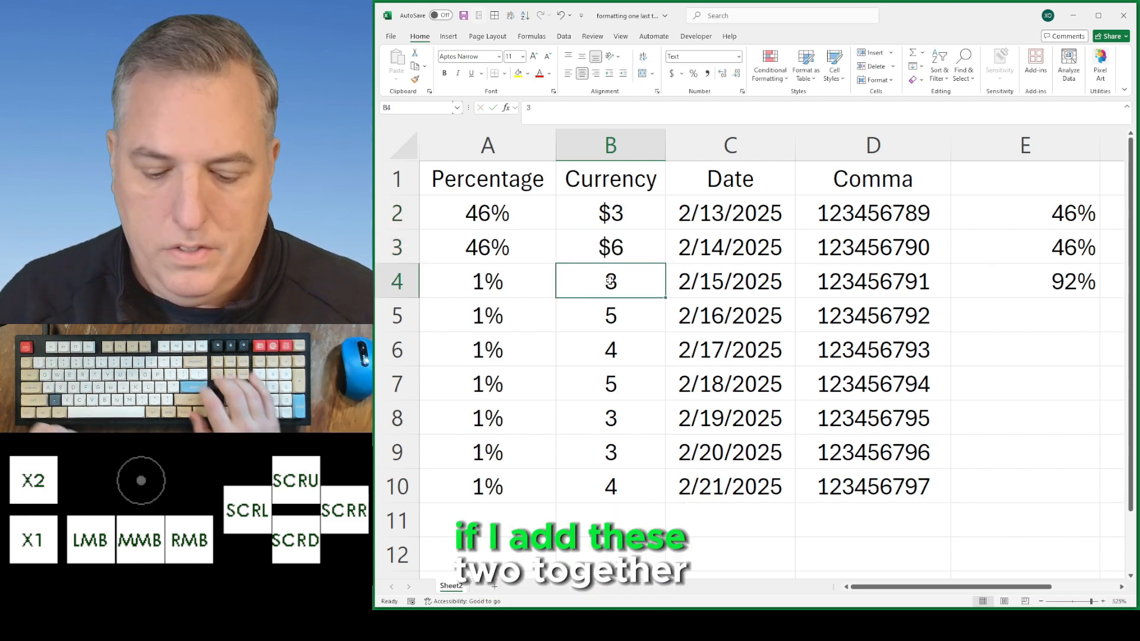
Enter the formula =B3+B2 in the text-formatted cell B4
{"action": "type", "text": "="}
{"action": "key", "text": "Down"}
{"action": "key", "text": "Up"}
{"action": "key", "text": "Up"}
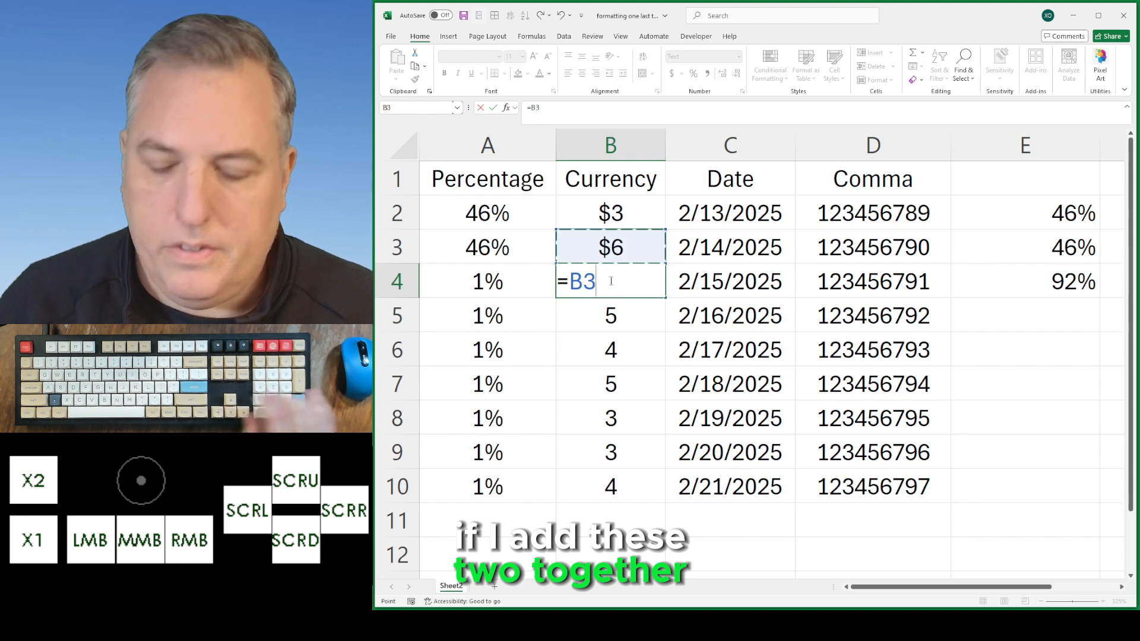
{"action": "type", "text": "+"}
{"action": "key", "text": "Up"}
{"action": "key", "text": "Up"}
{"action": "key", "text": "ctrl+Return"}
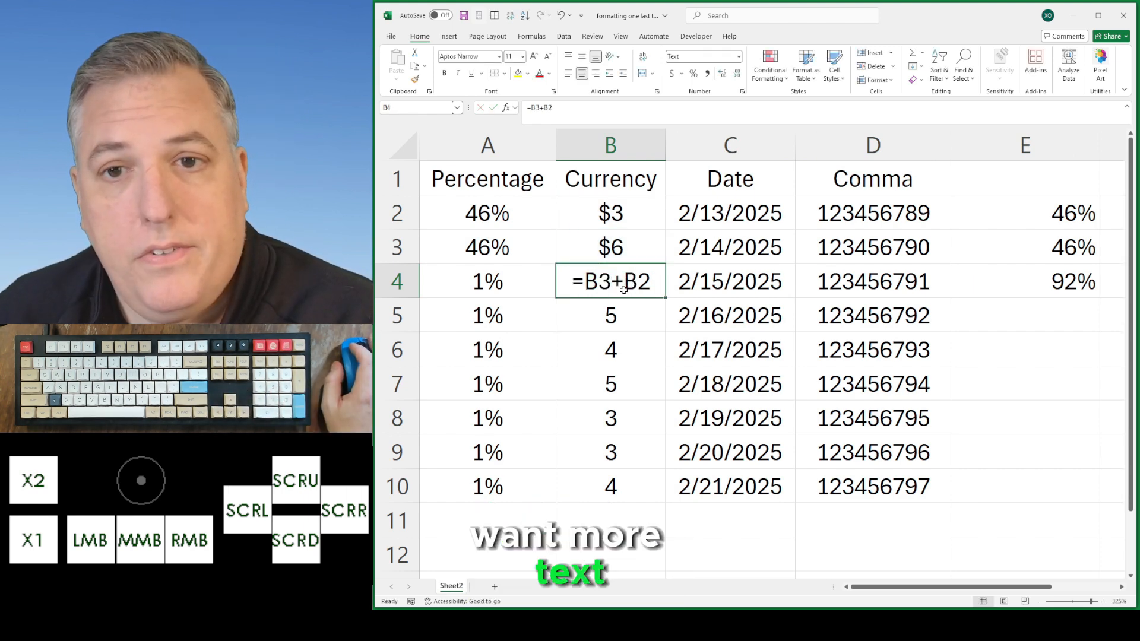
Change the format of B4 to General and re-enter its formula so that it calculates
{"action": "left_click", "coordinate": [618, 354]}
{"action": "left_click", "coordinate": [608, 289]}
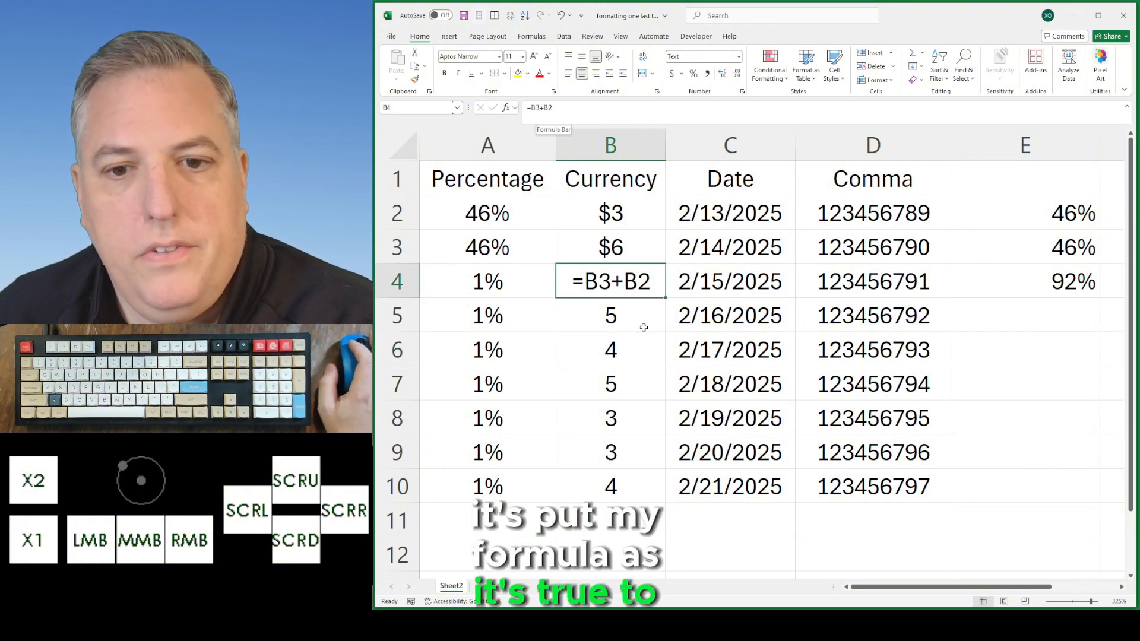
{"action": "left_click", "coordinate": [623, 346]}
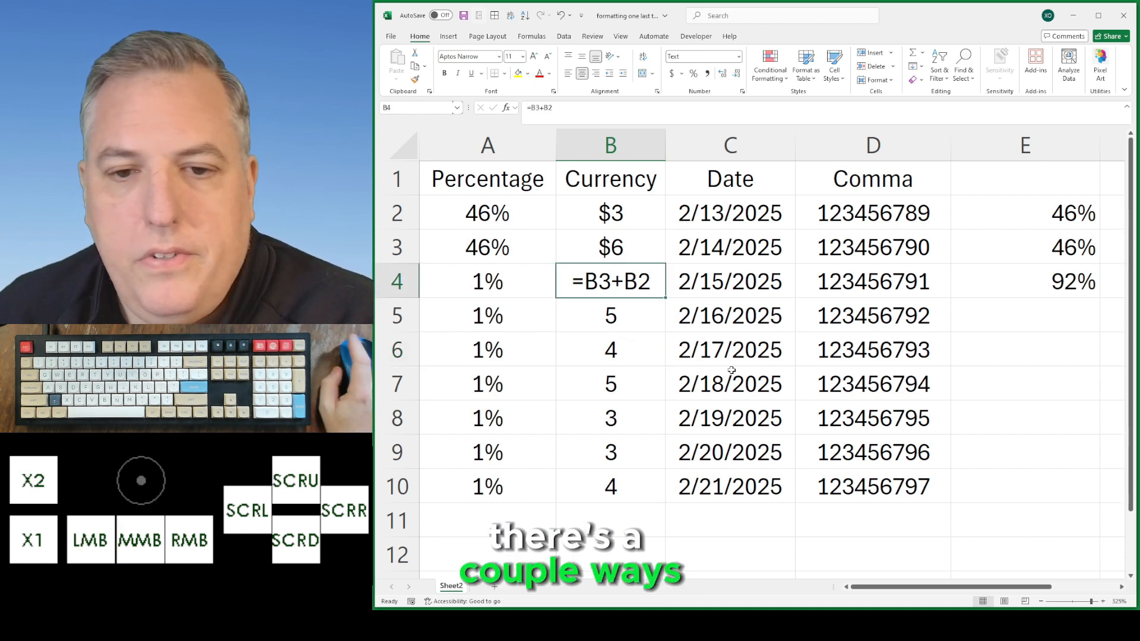
{"action": "left_click", "coordinate": [738, 56]}
{"action": "left_click", "coordinate": [722, 83]}
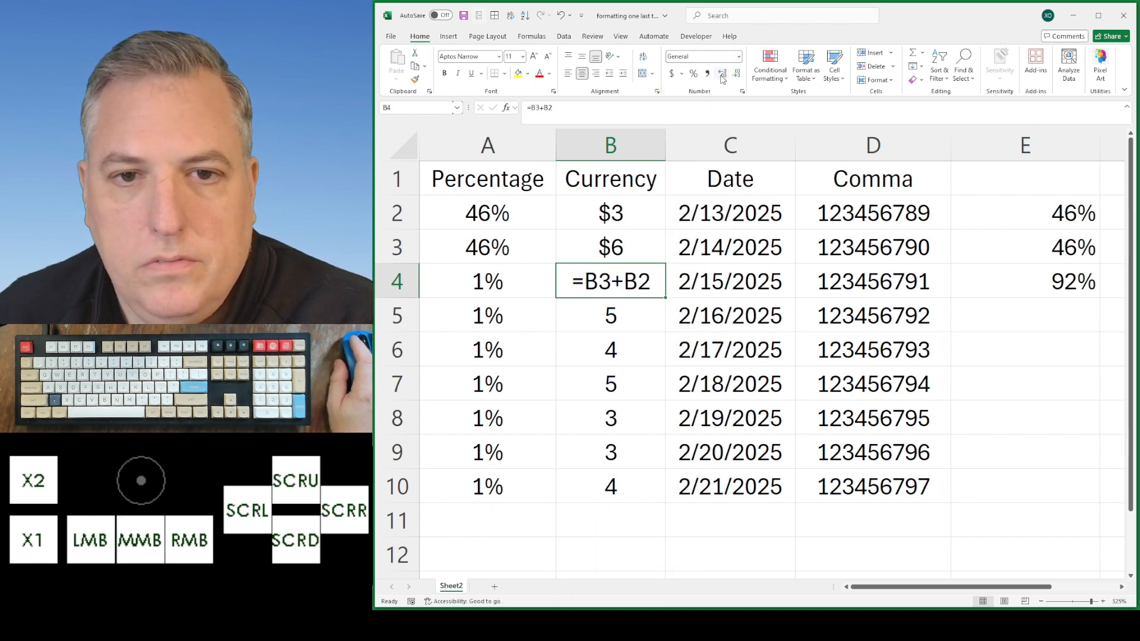
{"action": "double_click", "coordinate": [642, 279]}
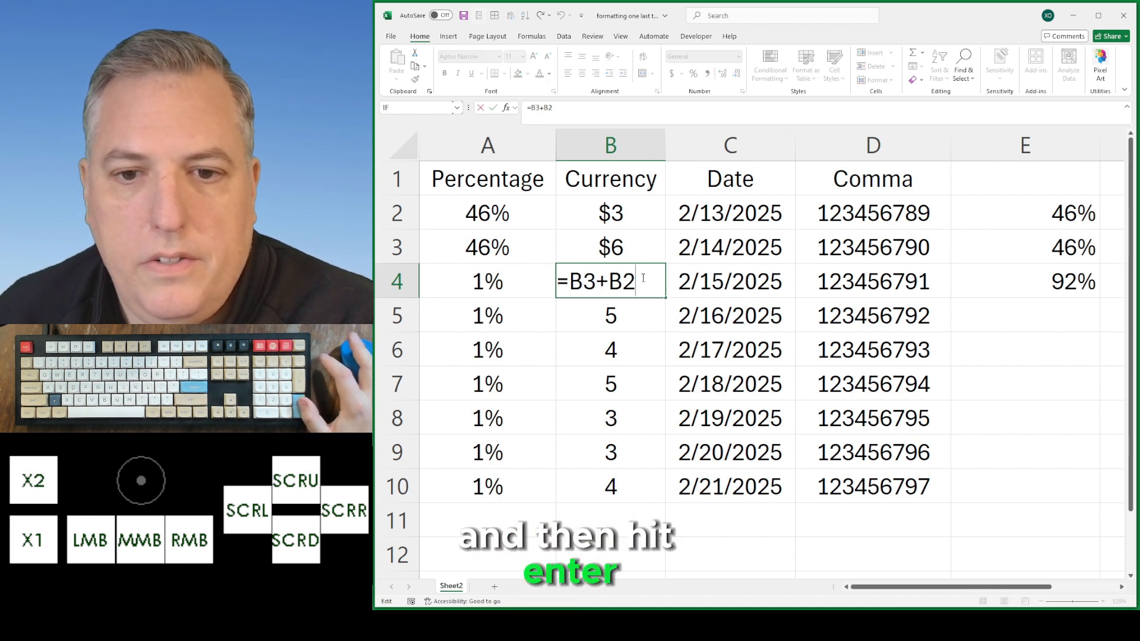
{"action": "key", "text": "Return"}
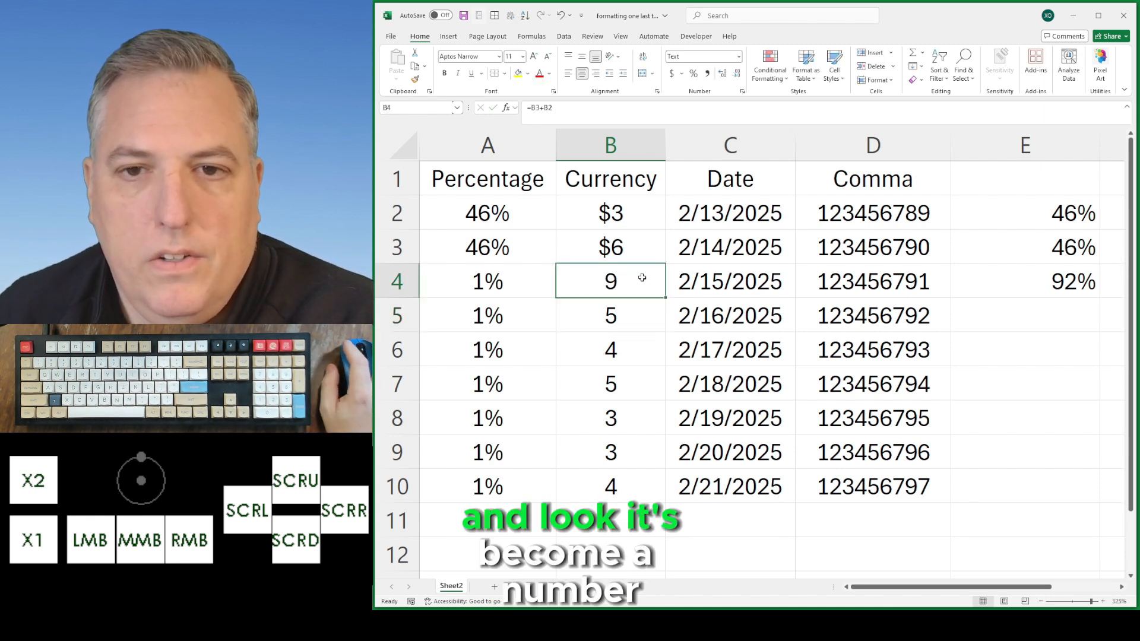
Inspect the dollar amounts in B2:B3, and review the number format categories for B4 in Format Cells without applying any
{"action": "left_click_drag", "start_coordinate": [644, 204], "coordinate": [636, 241]}
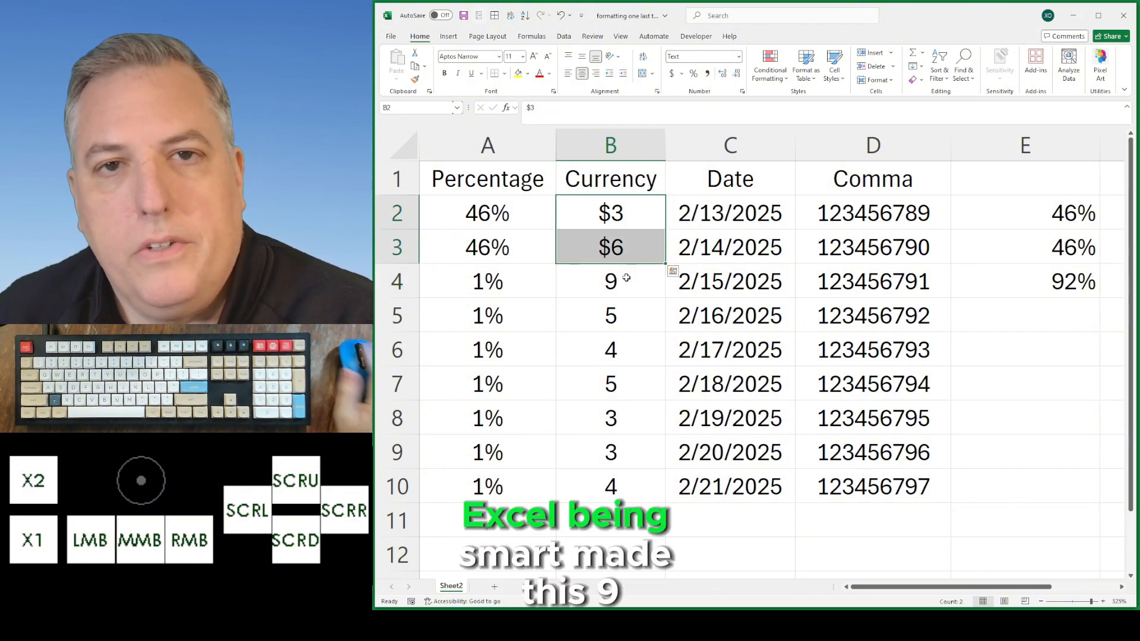
{"action": "left_click", "coordinate": [625, 283]}
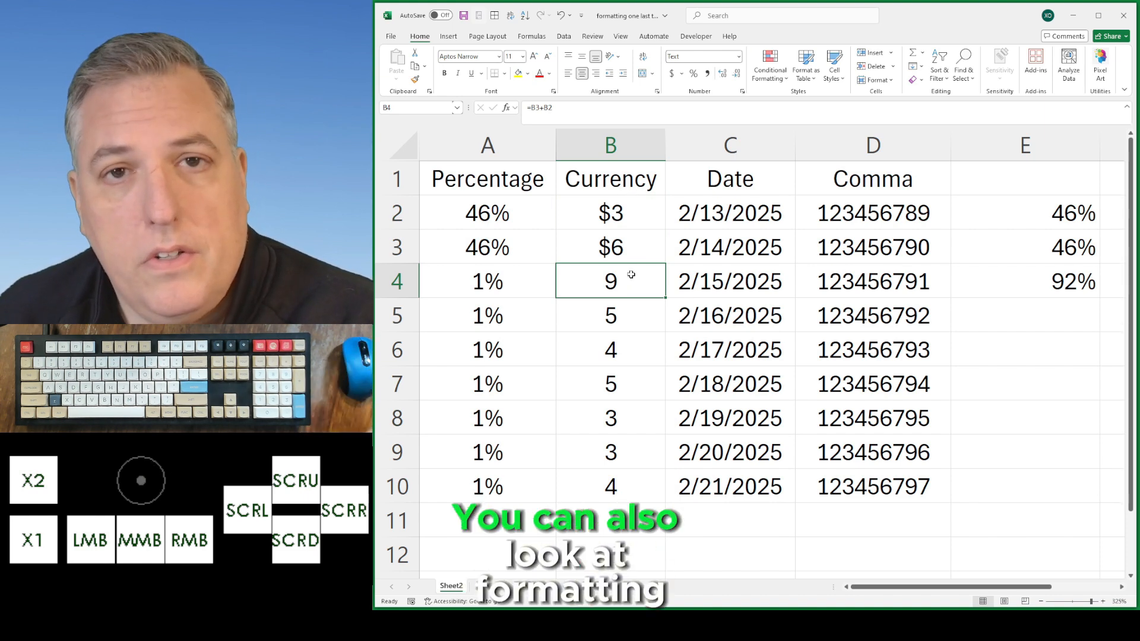
{"action": "right_click", "coordinate": [630, 274]}
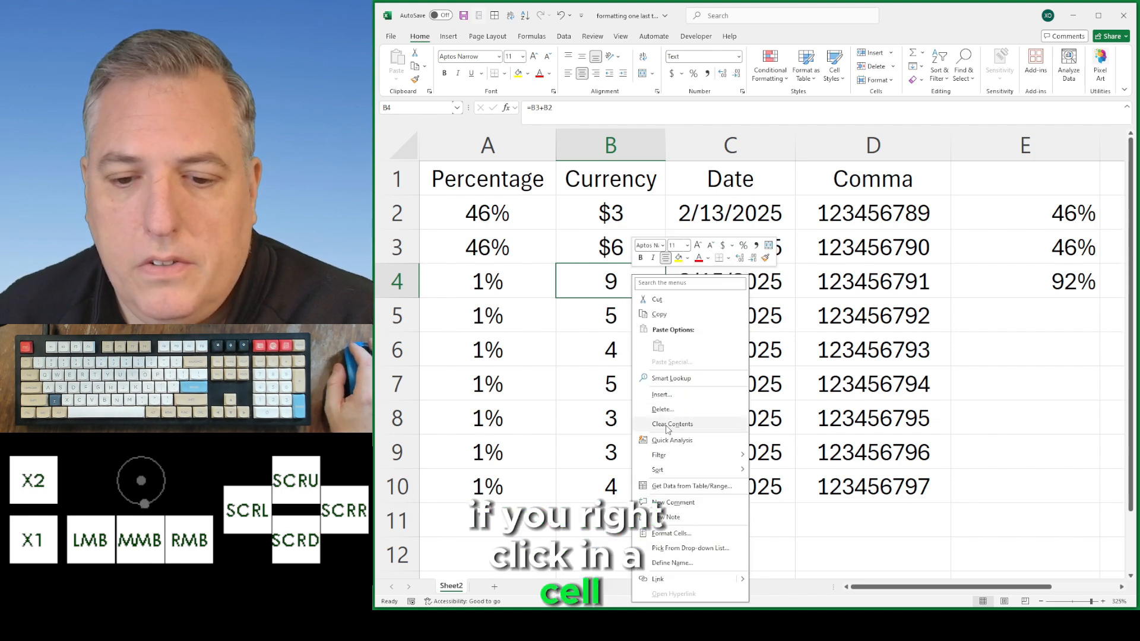
{"action": "left_click", "coordinate": [696, 540]}
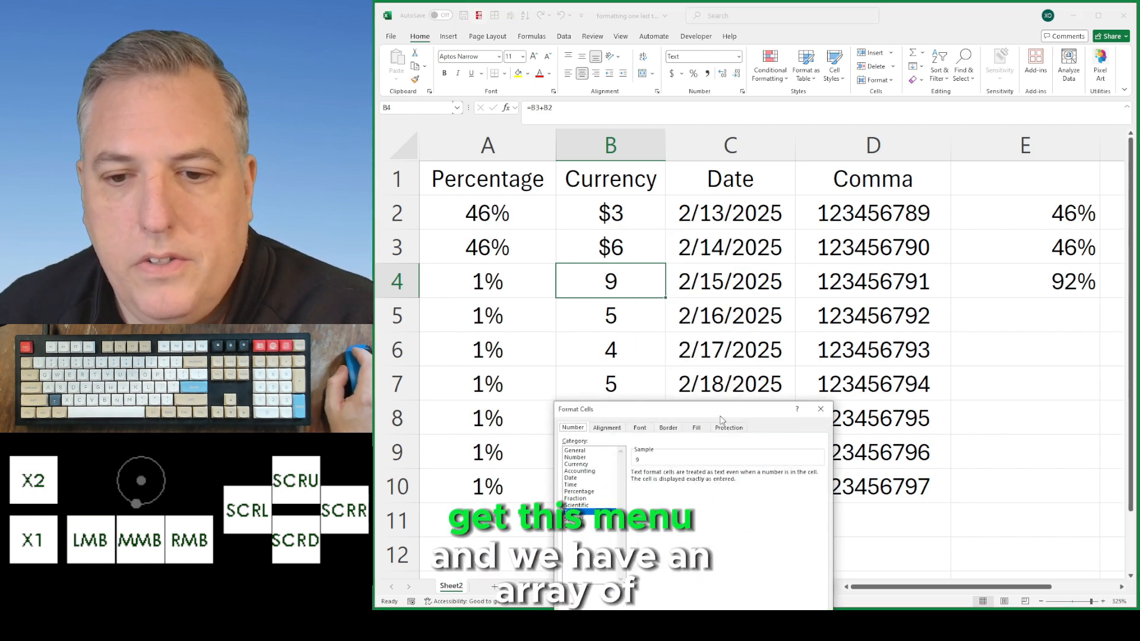
{"action": "left_click_drag", "start_coordinate": [720, 480], "coordinate": [741, 207]}
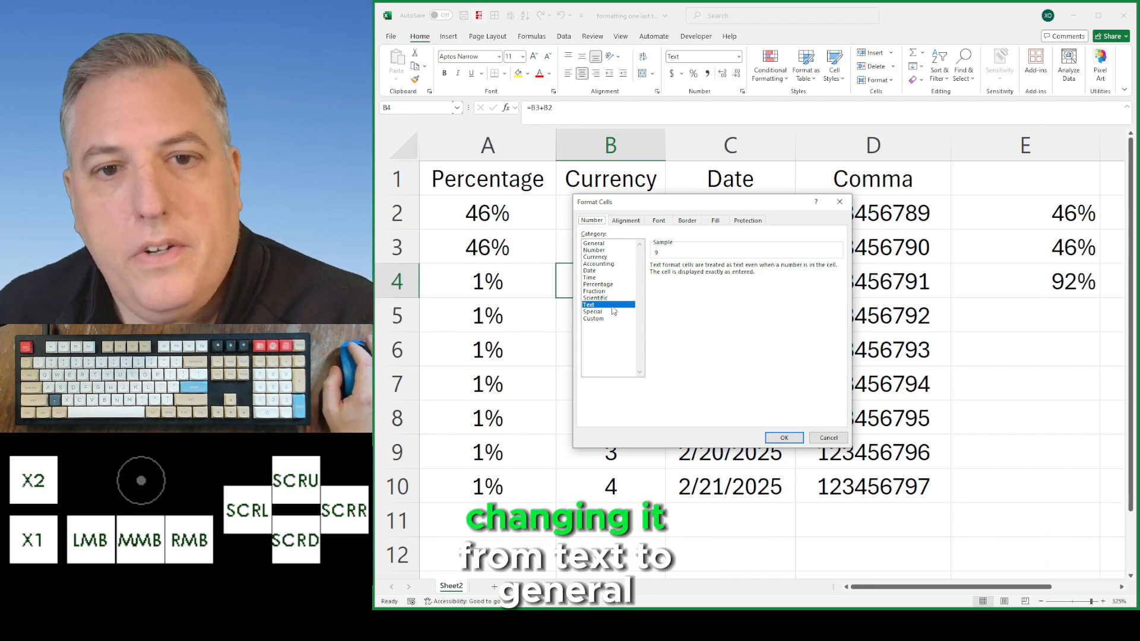
{"action": "left_click", "coordinate": [829, 438]}
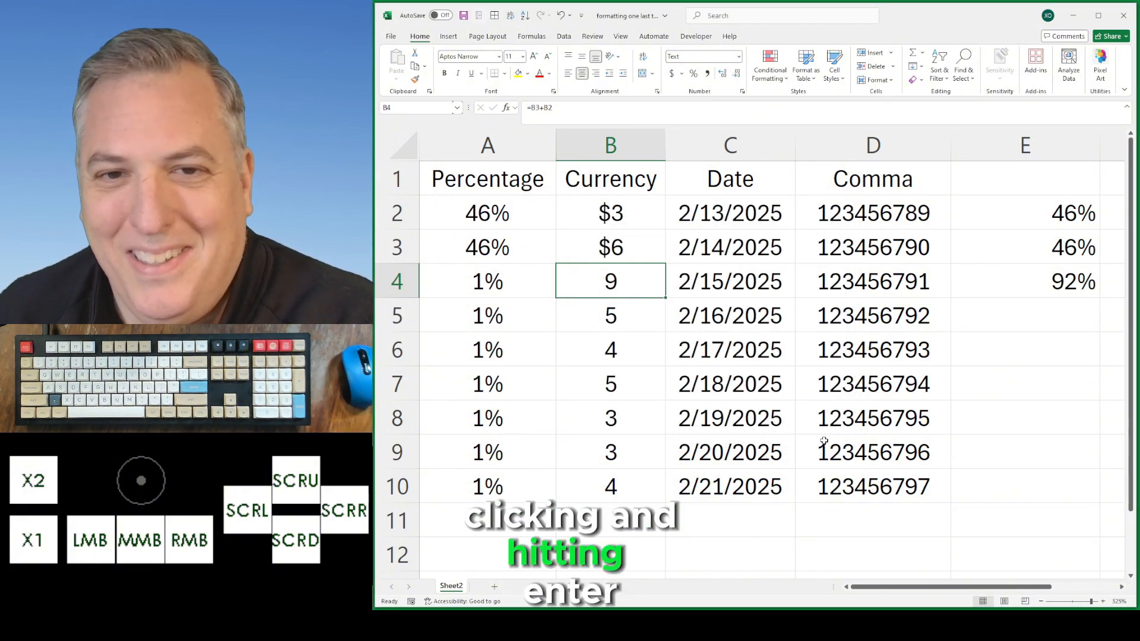
Examine the stored date in C2 and the dates in C2:C10 of the Date column
{"action": "left_click", "coordinate": [760, 209]}
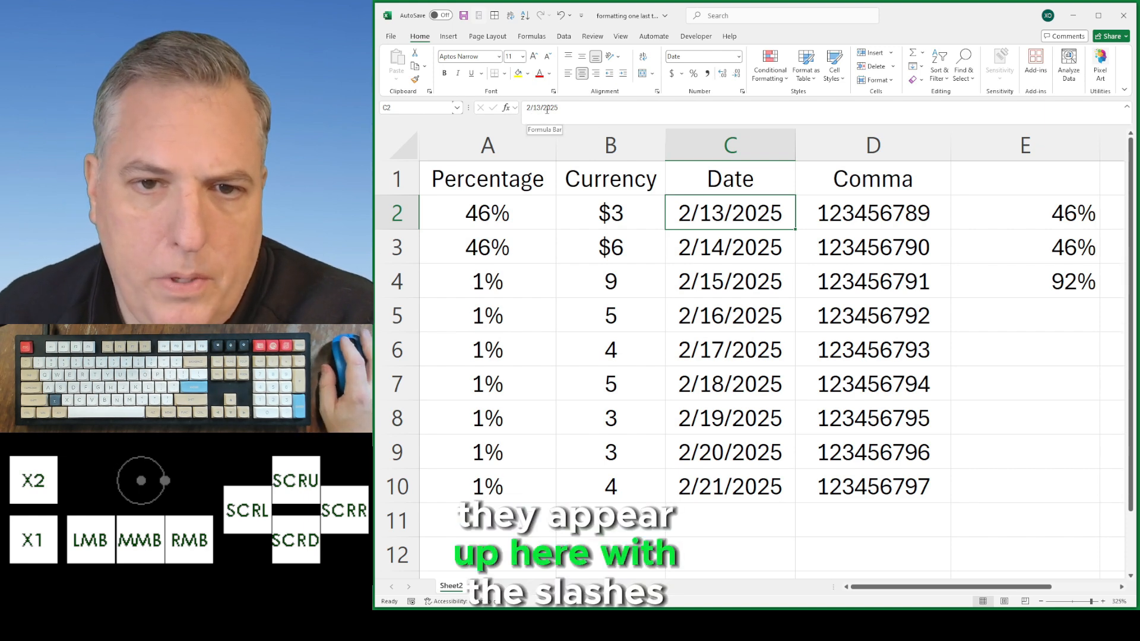
{"action": "left_click_drag", "start_coordinate": [742, 221], "coordinate": [750, 495]}
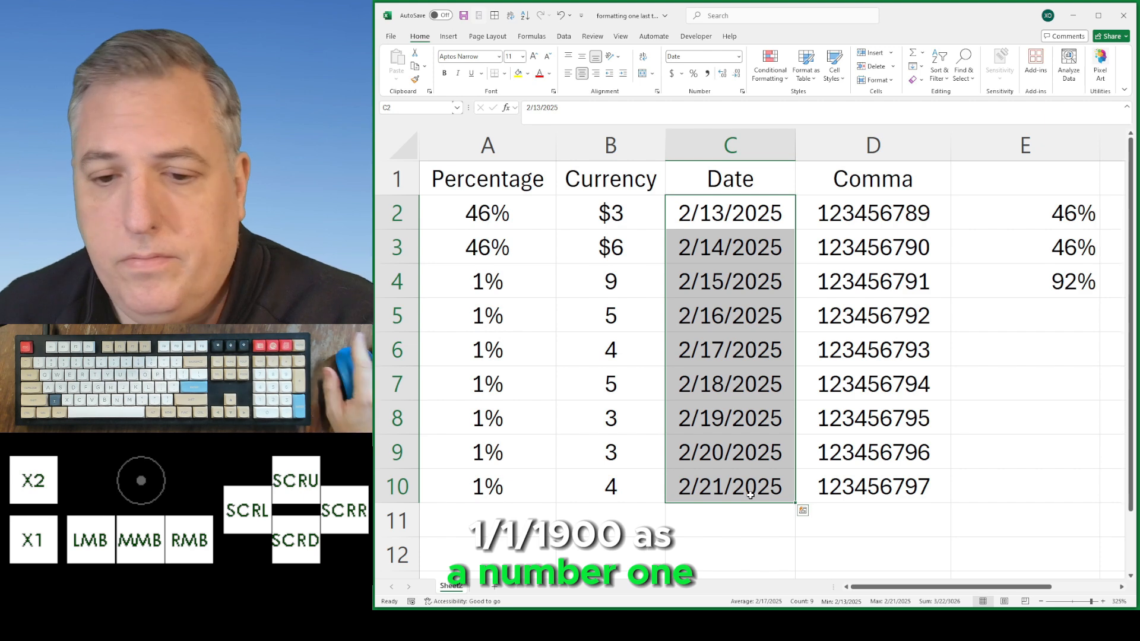
Enter 1 in C11 below the dates to test its date equivalent, and clear the cell again
{"action": "left_click", "coordinate": [745, 516]}
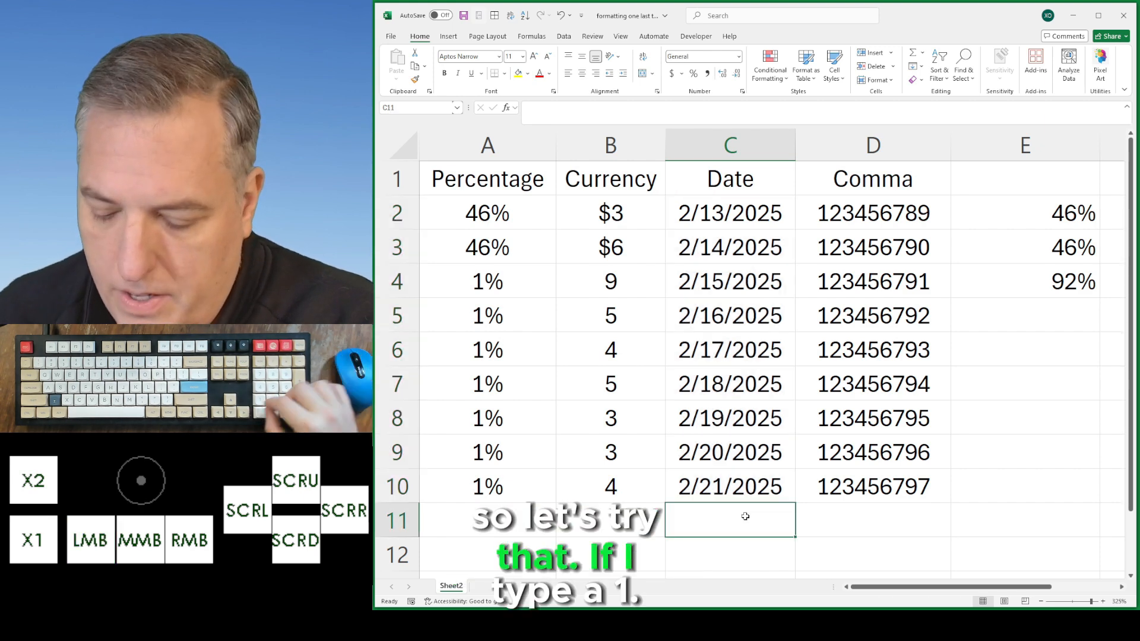
{"action": "type", "text": "1"}
{"action": "key", "text": "Return"}
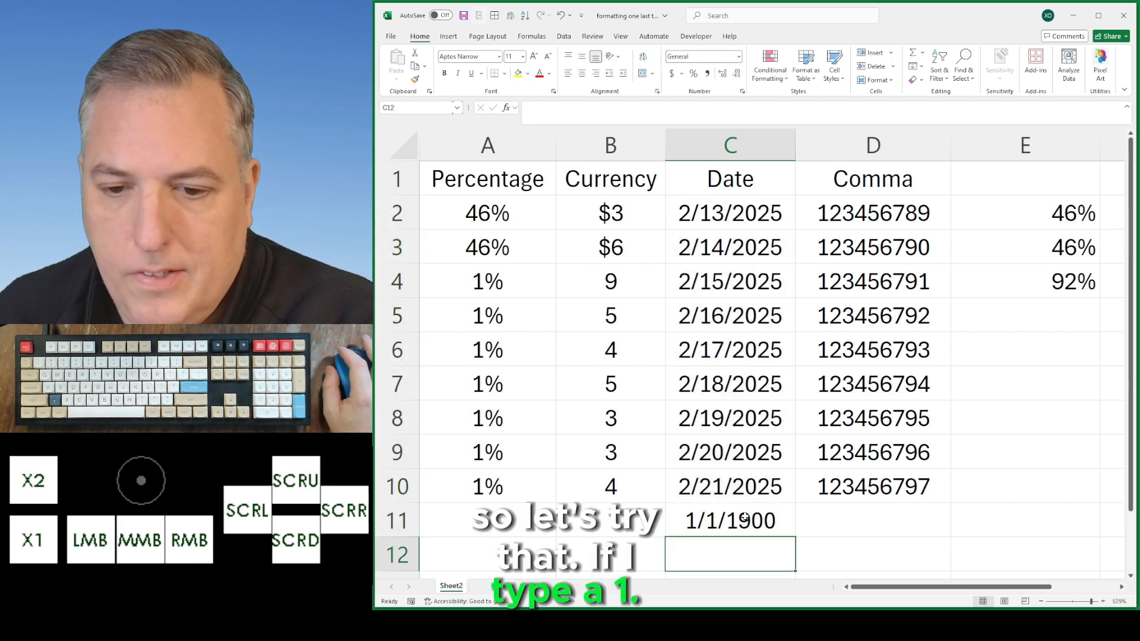
{"action": "left_click", "coordinate": [744, 516]}
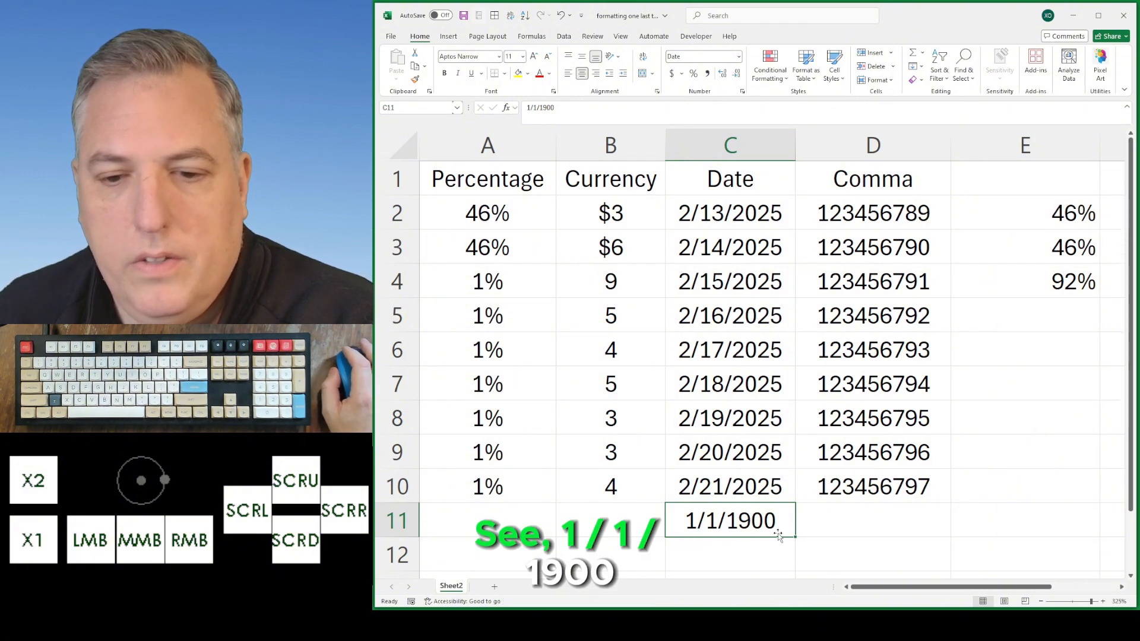
{"action": "key", "text": "Delete"}
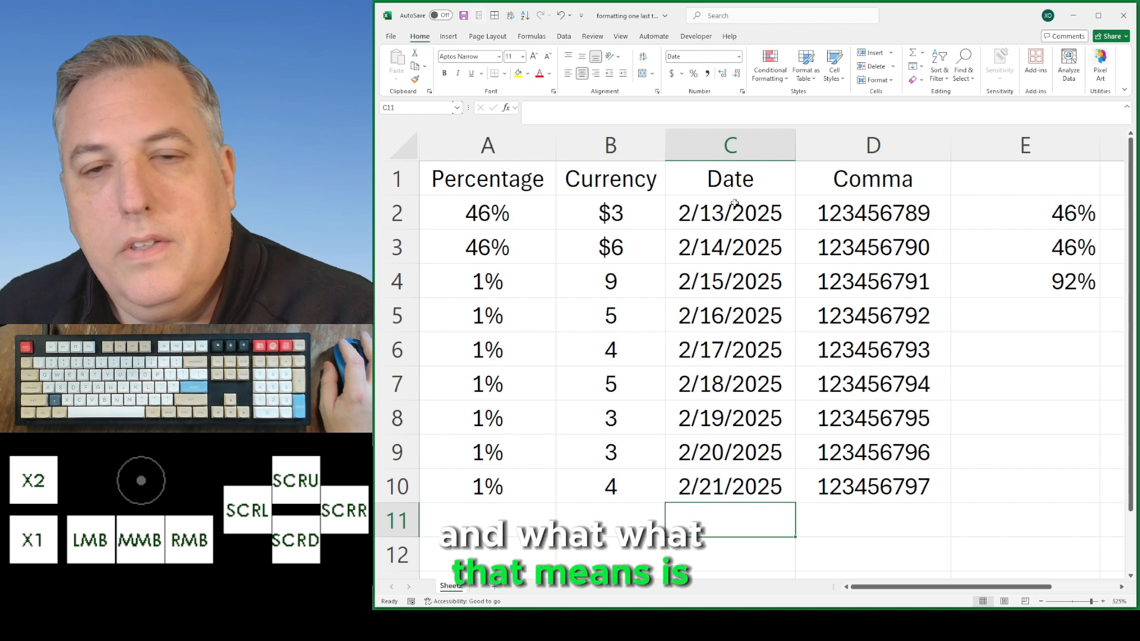
Change the number format of the dates in C2:C10 to General and examine the stored serial number in C2
{"action": "left_click_drag", "start_coordinate": [734, 204], "coordinate": [724, 499]}
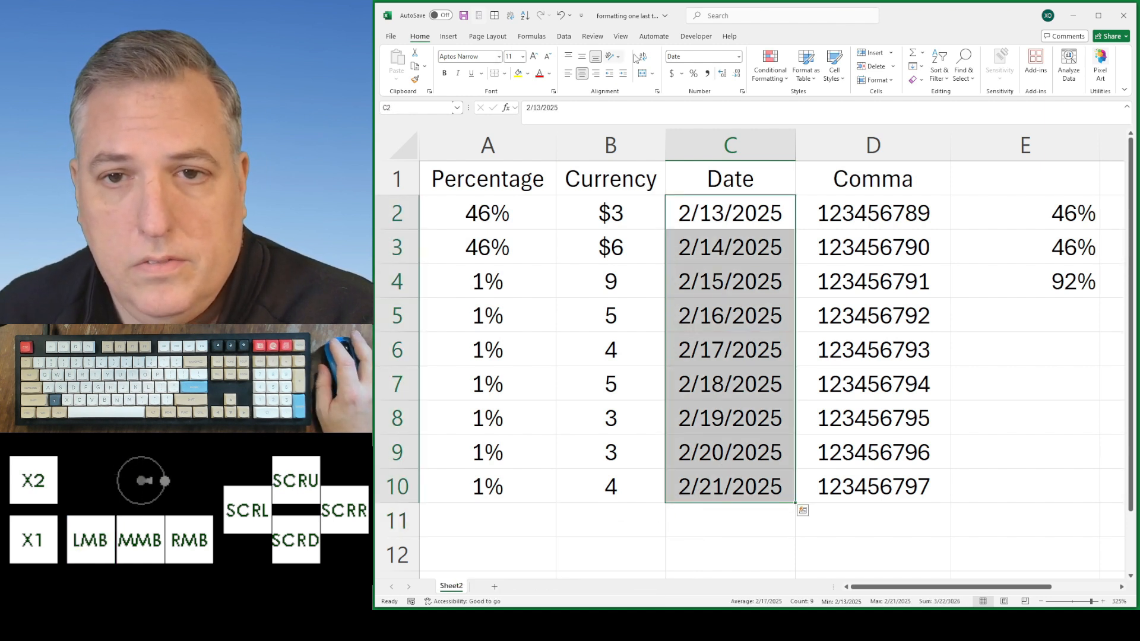
{"action": "left_click", "coordinate": [739, 56]}
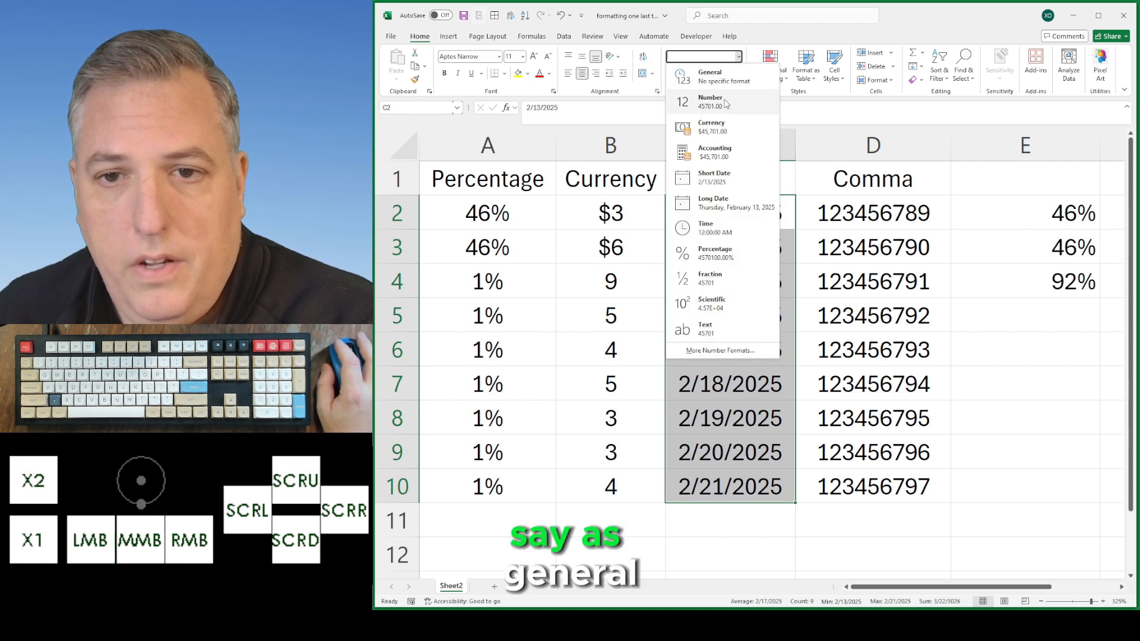
{"action": "left_click", "coordinate": [715, 76]}
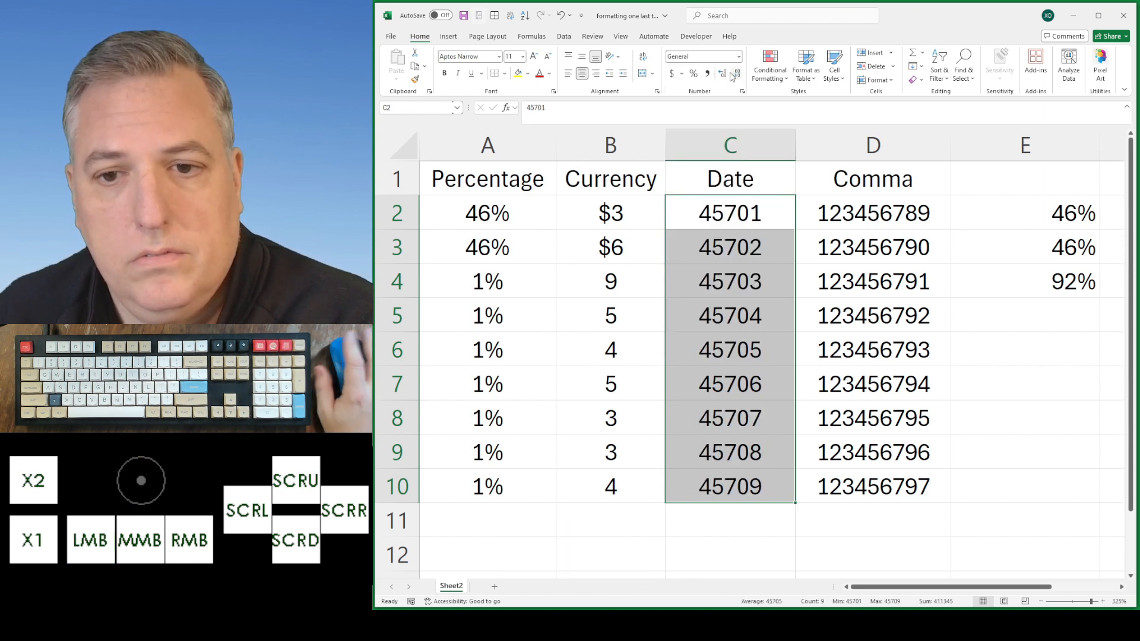
{"action": "left_click", "coordinate": [742, 225]}
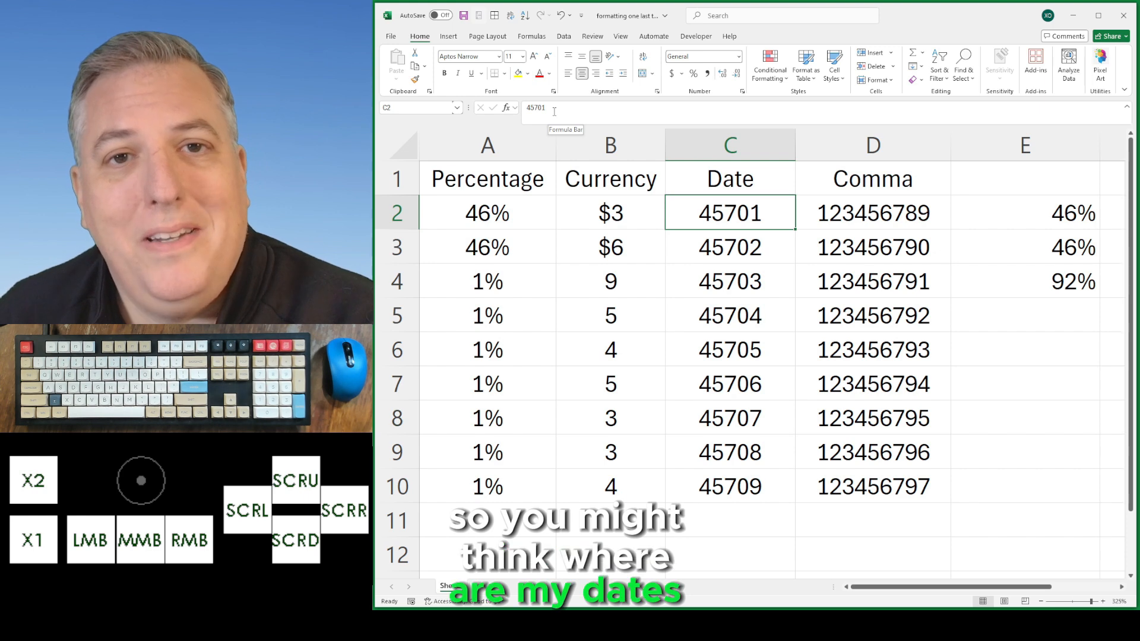
Format C2:C10 in the Date column as Short Date
{"action": "key", "text": "ctrl+shift+Down"}
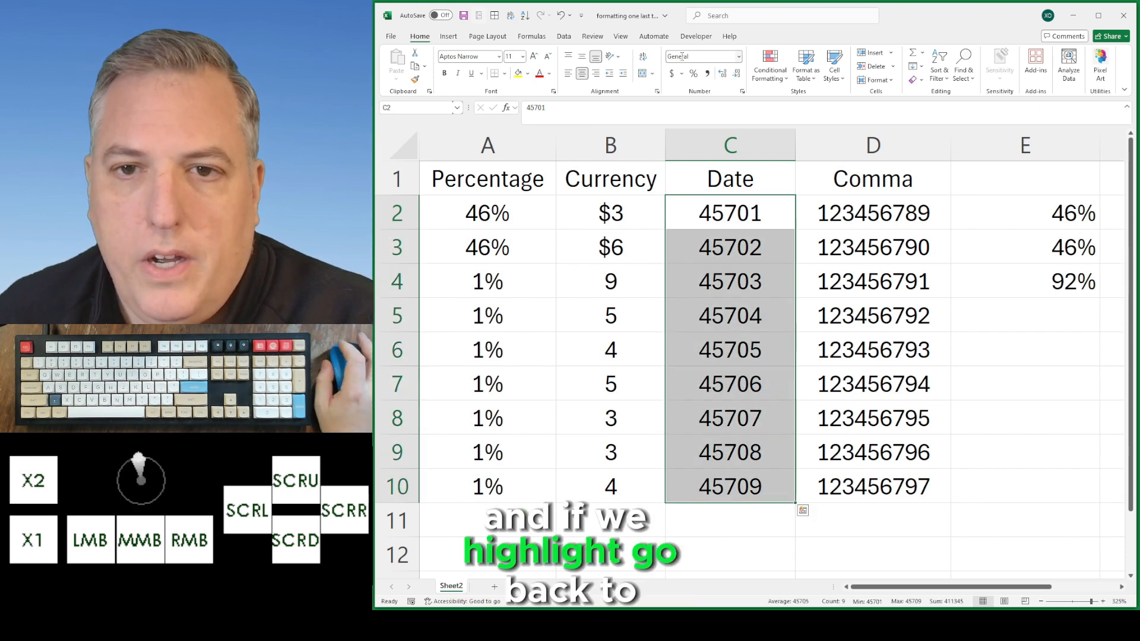
{"action": "left_click", "coordinate": [739, 57]}
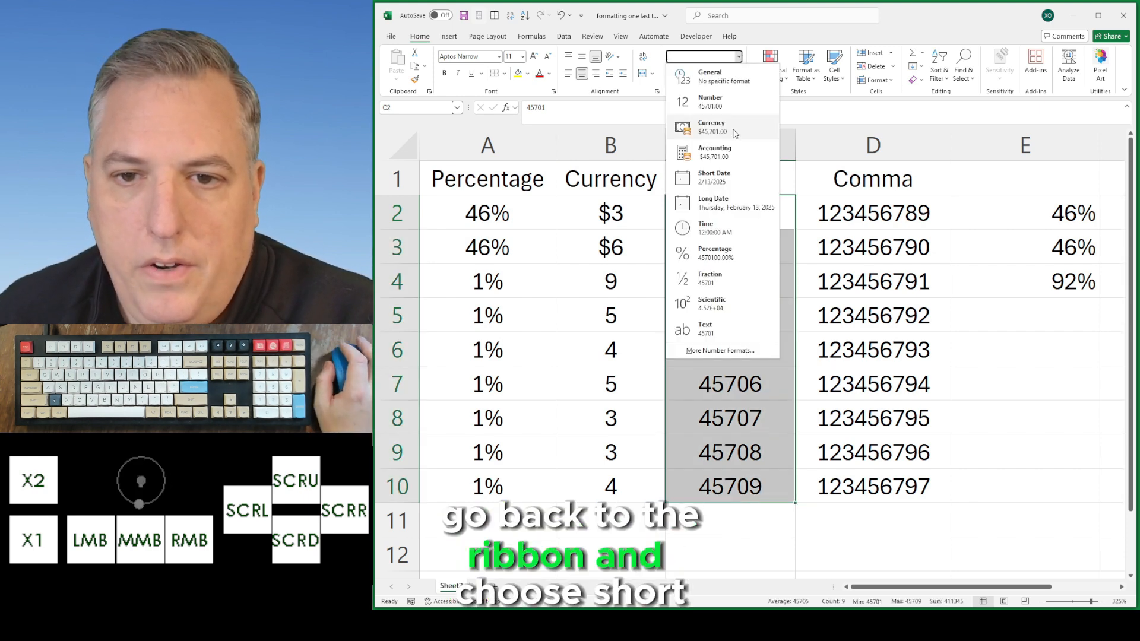
{"action": "left_click", "coordinate": [723, 181]}
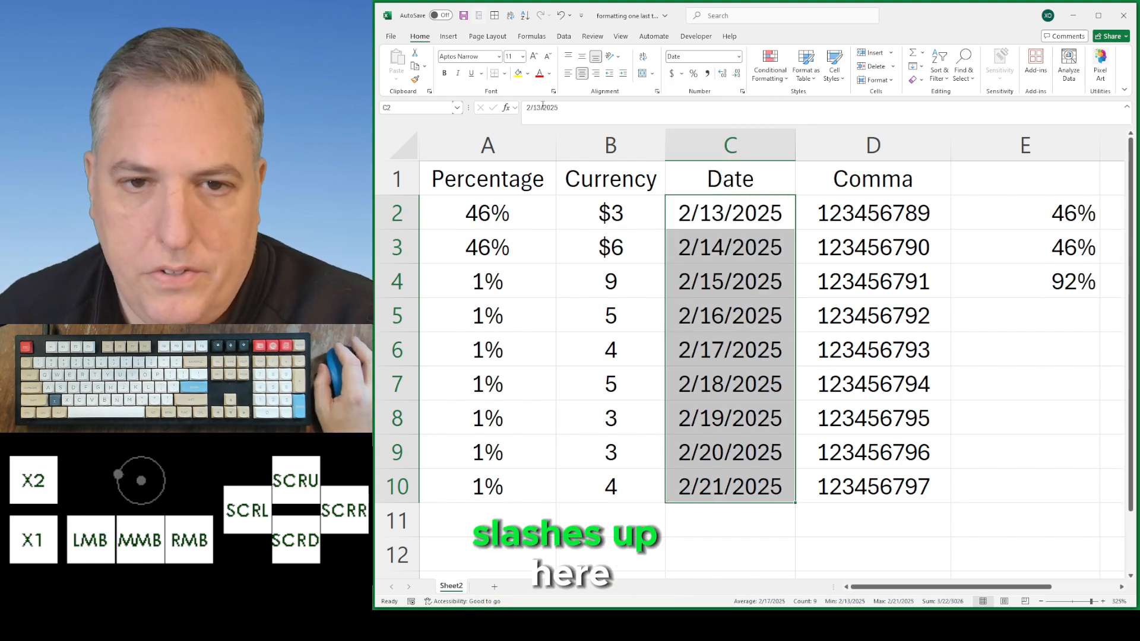
Apply the Comma Style to D2:D10 in the Comma column and decrease its decimals by two places to whole numbers
{"action": "left_click", "coordinate": [811, 202]}
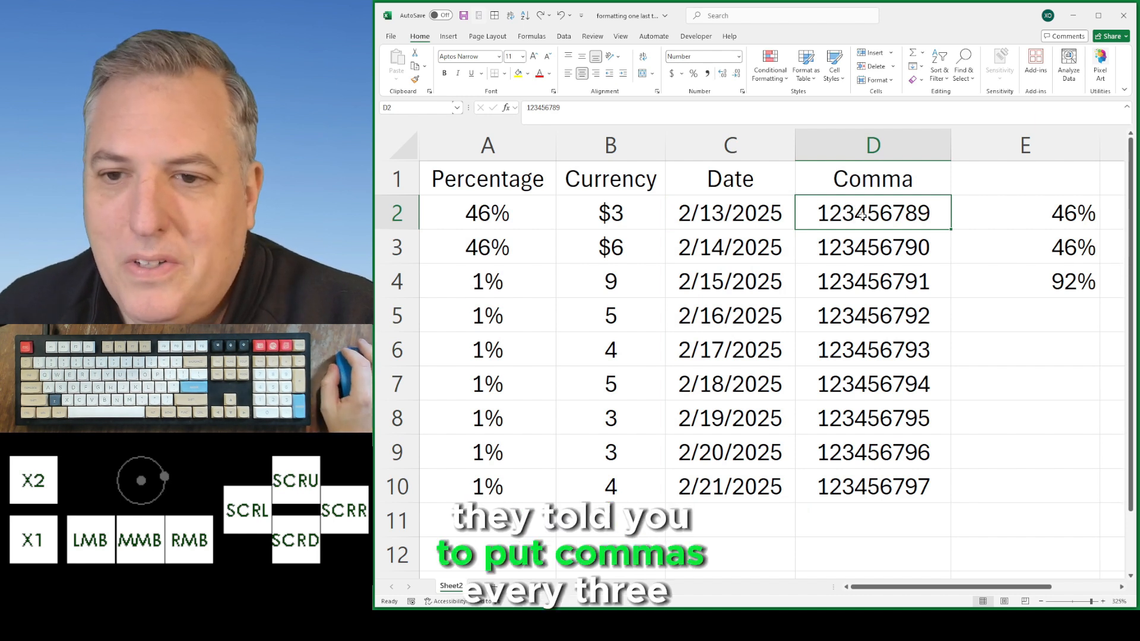
{"action": "left_click_drag", "start_coordinate": [863, 217], "coordinate": [867, 475]}
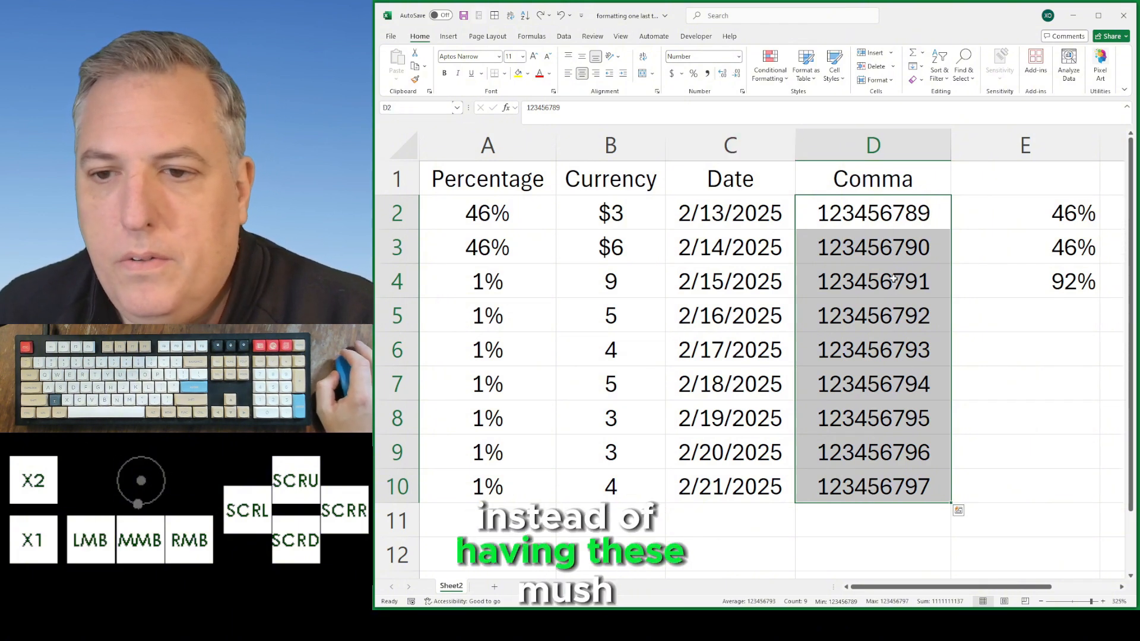
{"action": "left_click", "coordinate": [708, 73]}
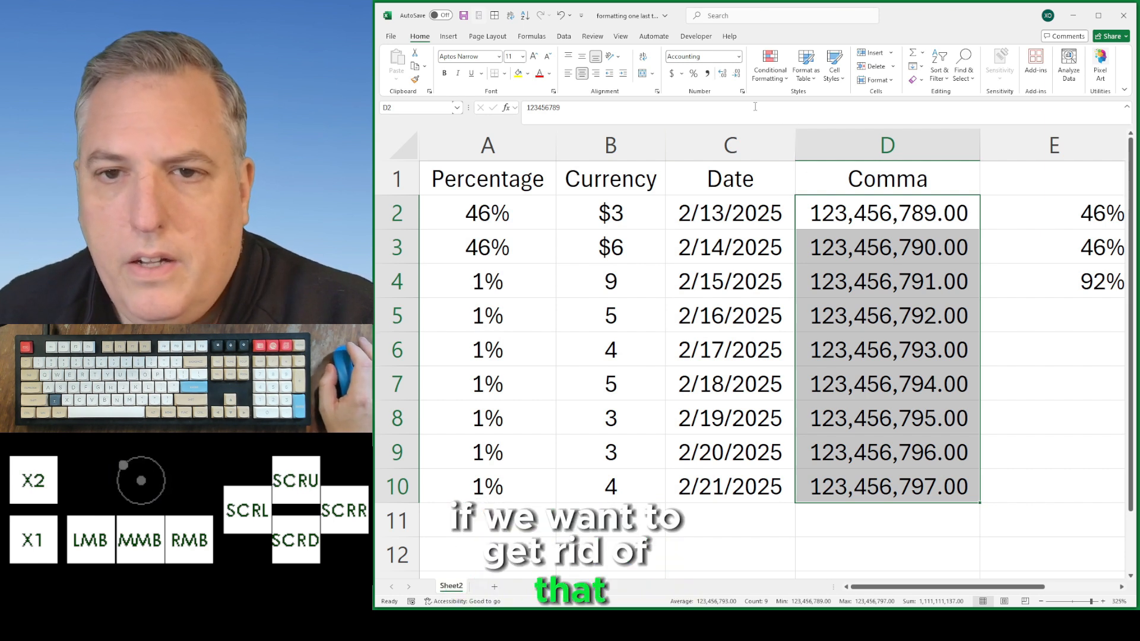
{"action": "right_click", "coordinate": [890, 245]}
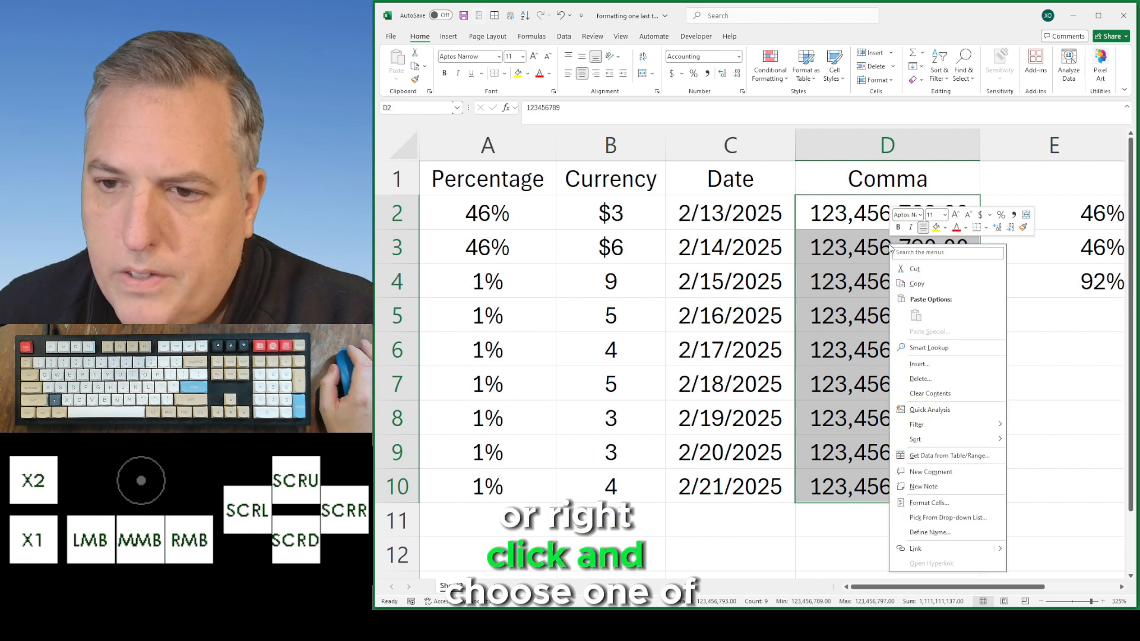
{"action": "left_click", "coordinate": [1011, 229]}
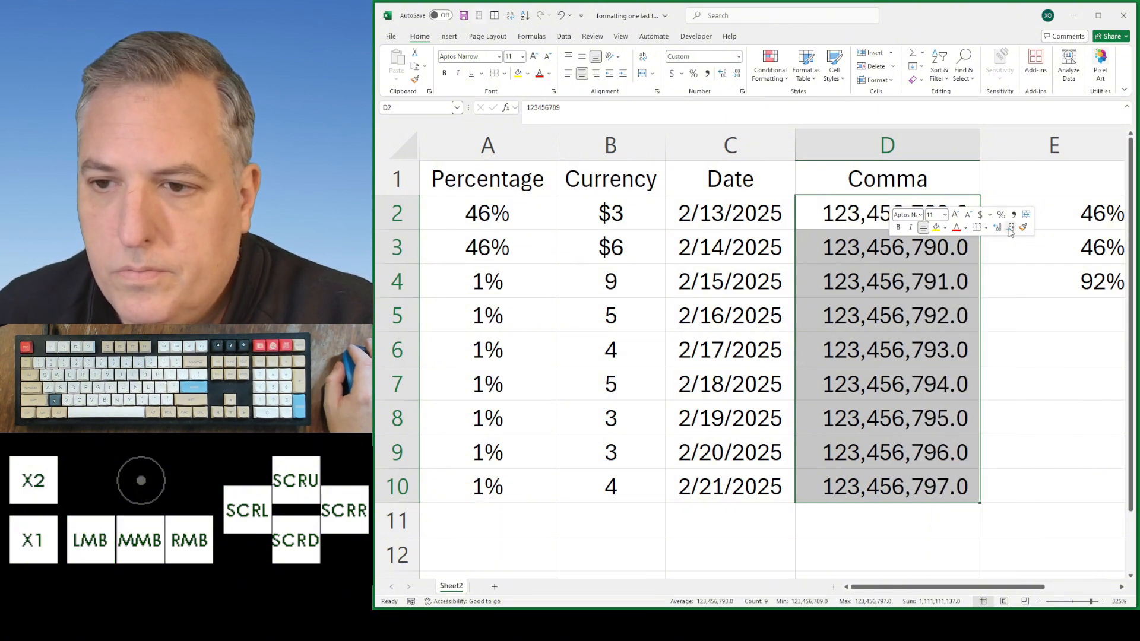
{"action": "left_click", "coordinate": [1011, 230]}
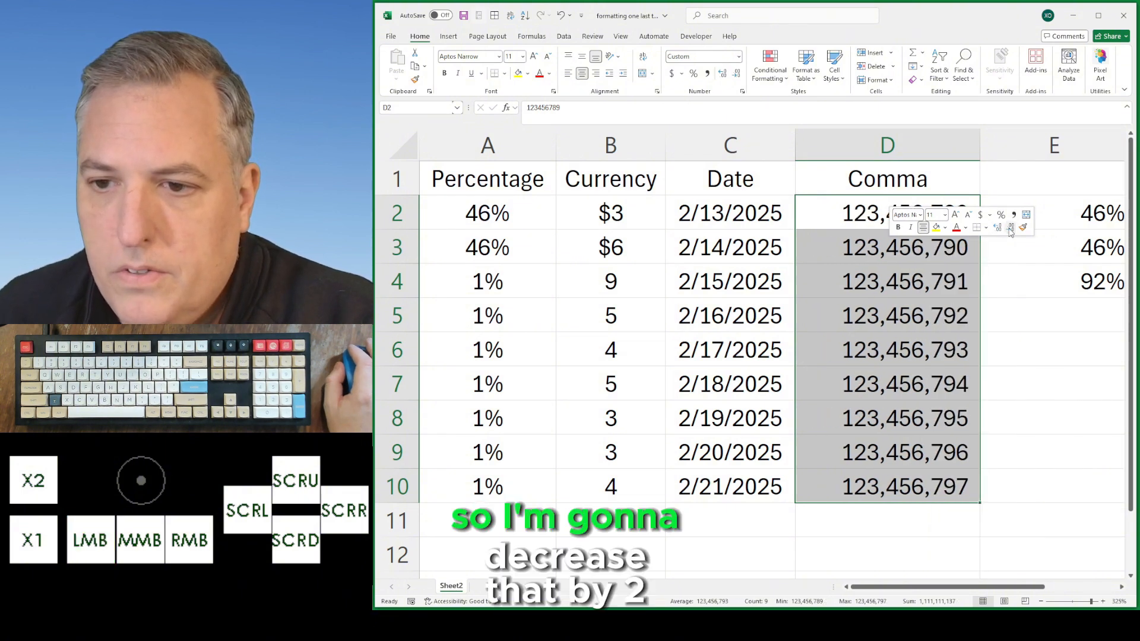
{"action": "left_click", "coordinate": [1014, 264]}
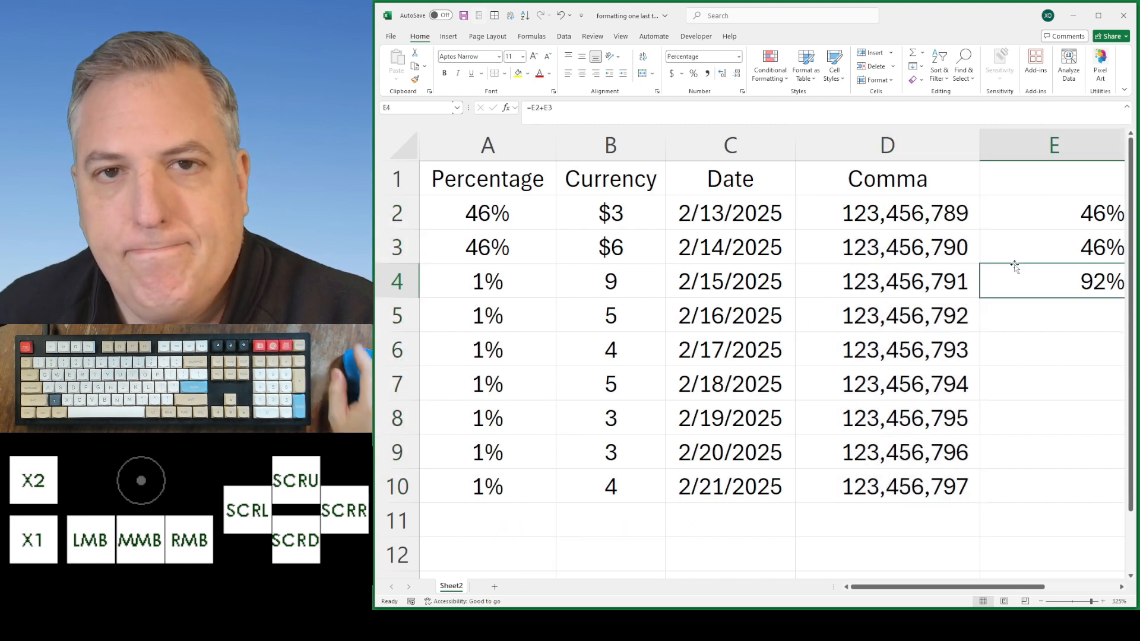